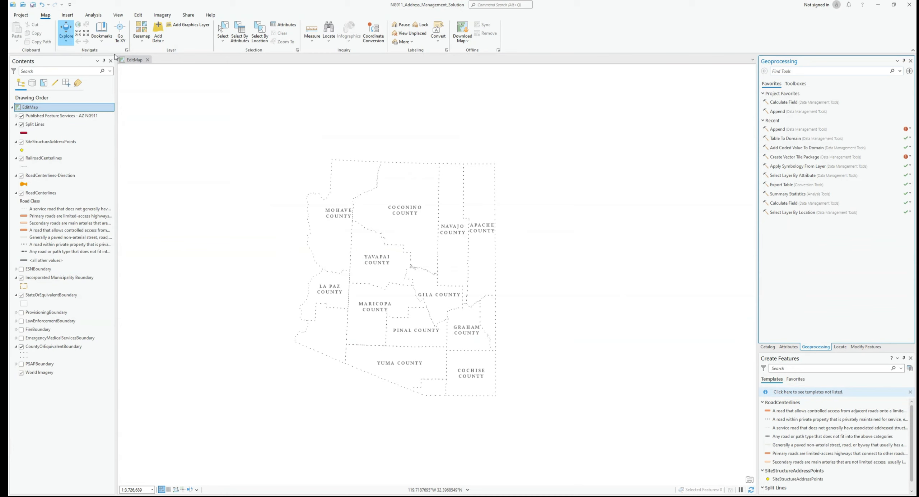
- Add the GC_ROADS and GC_SSAP feature classes from GC_NG911.gdb to the map
{"action": "left_click", "coordinate": [159, 40]}
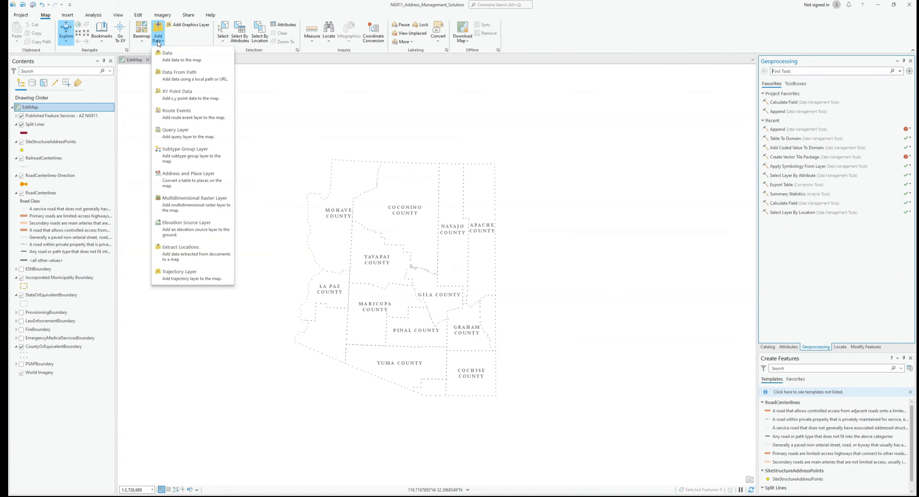
{"action": "left_click", "coordinate": [172, 57]}
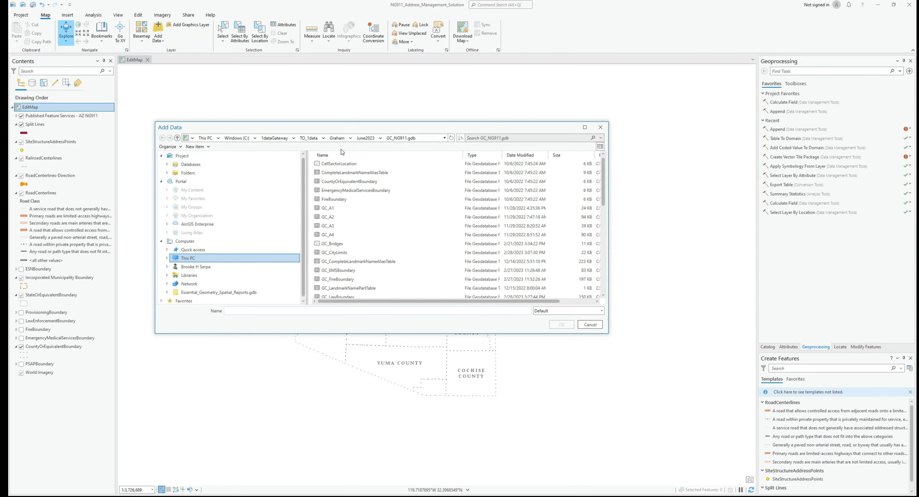
{"action": "scroll", "coordinate": [343, 180], "scroll_direction": "down", "scroll_amount": 1}
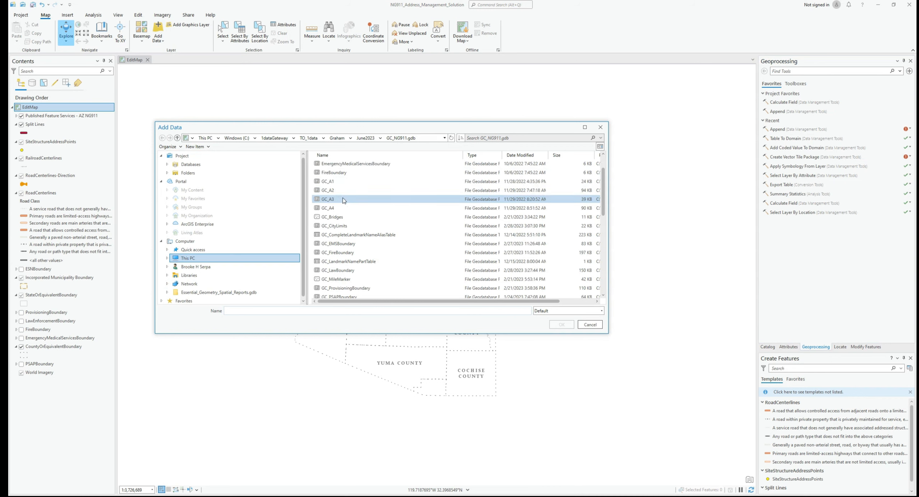
{"action": "scroll", "coordinate": [344, 200], "scroll_direction": "down", "scroll_amount": 3}
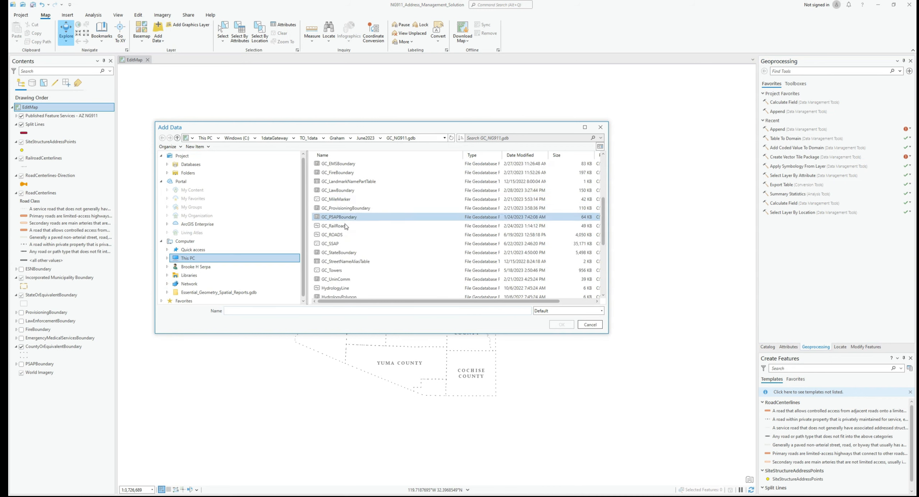
{"action": "left_click", "coordinate": [343, 236]}
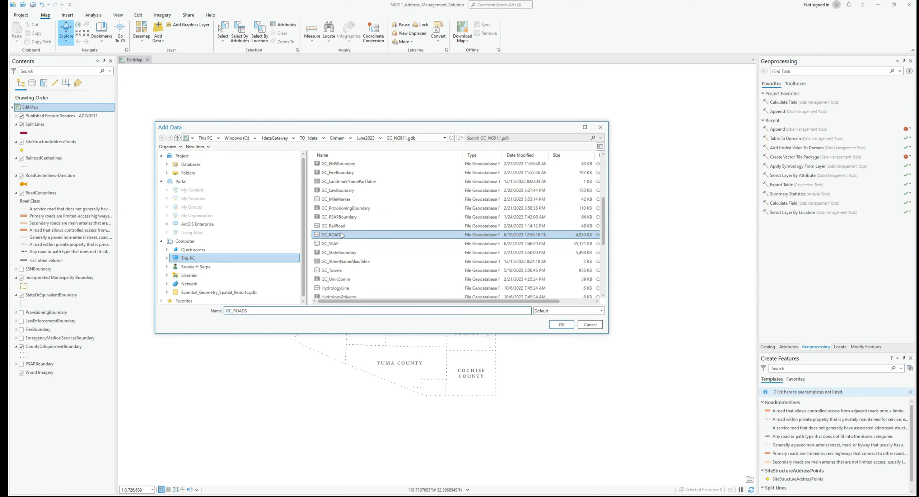
{"action": "left_click", "coordinate": [342, 246], "text": "ctrl"}
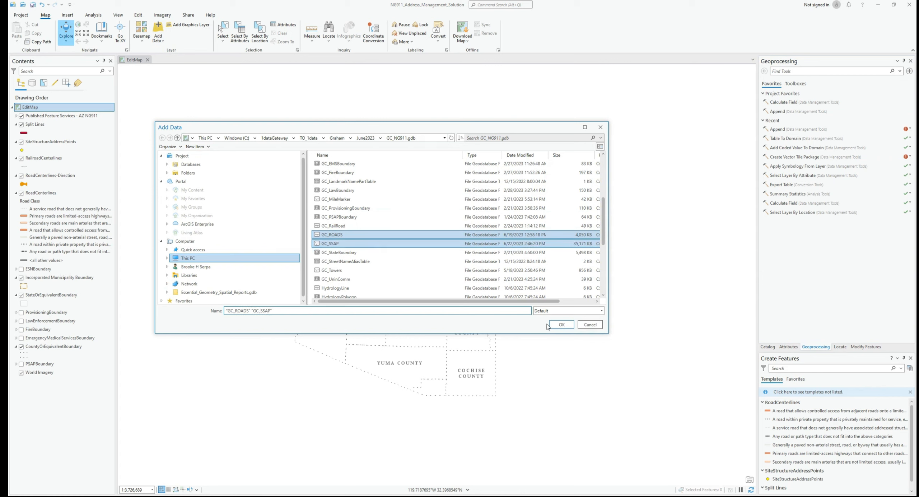
{"action": "left_click", "coordinate": [562, 324]}
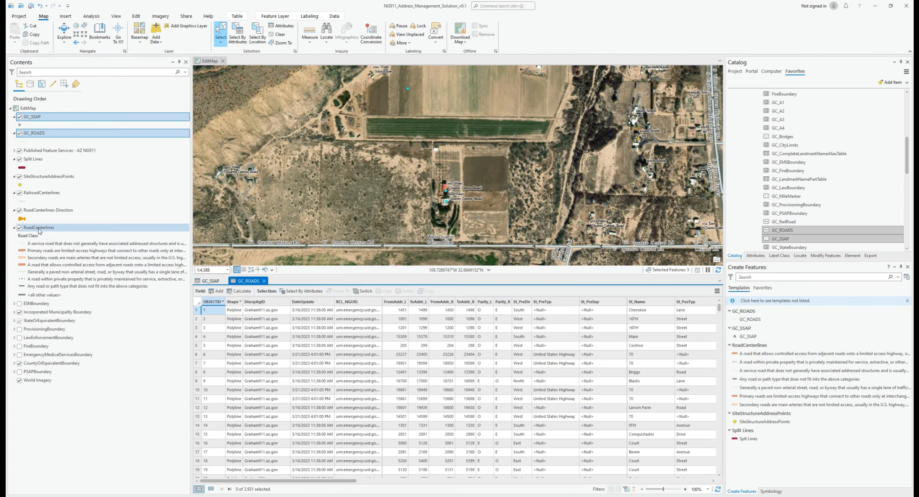
- Open the attribute table of the RoadCenterlines layer and show its field definitions
{"action": "right_click", "coordinate": [39, 231]}
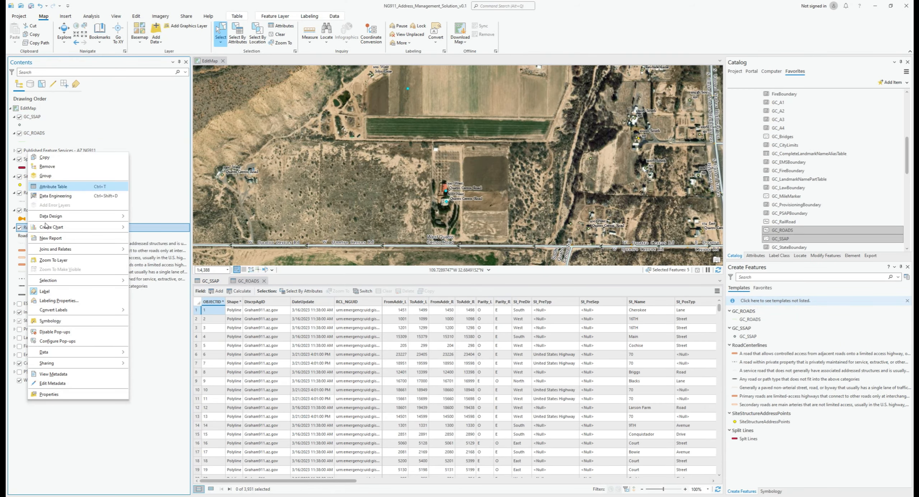
{"action": "left_click", "coordinate": [52, 190]}
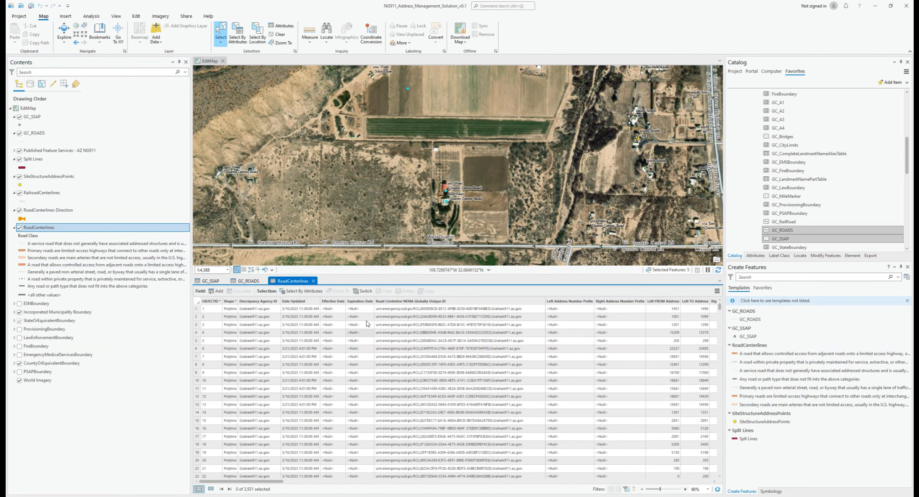
{"action": "left_click", "coordinate": [718, 291]}
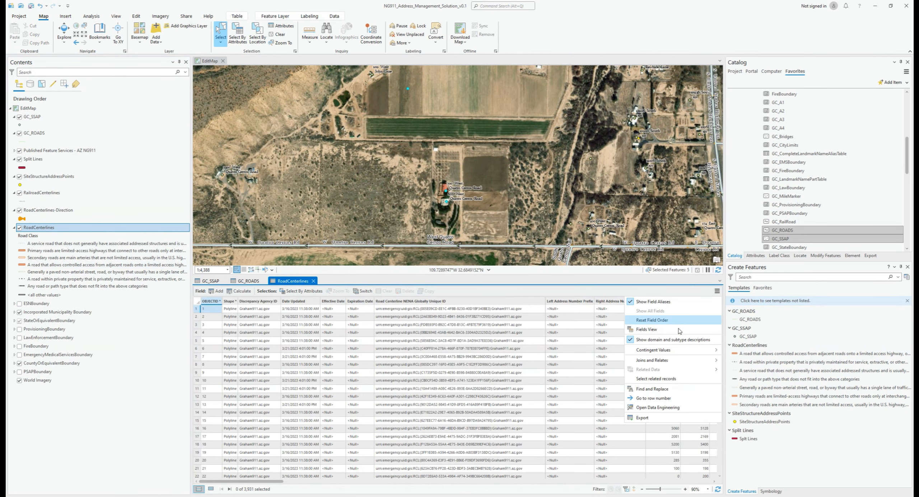
{"action": "left_click", "coordinate": [680, 330]}
- Show the field definitions of GC_ROADS in a separate window beside those of RoadCenterlines for comparison
{"action": "left_click", "coordinate": [253, 281]}
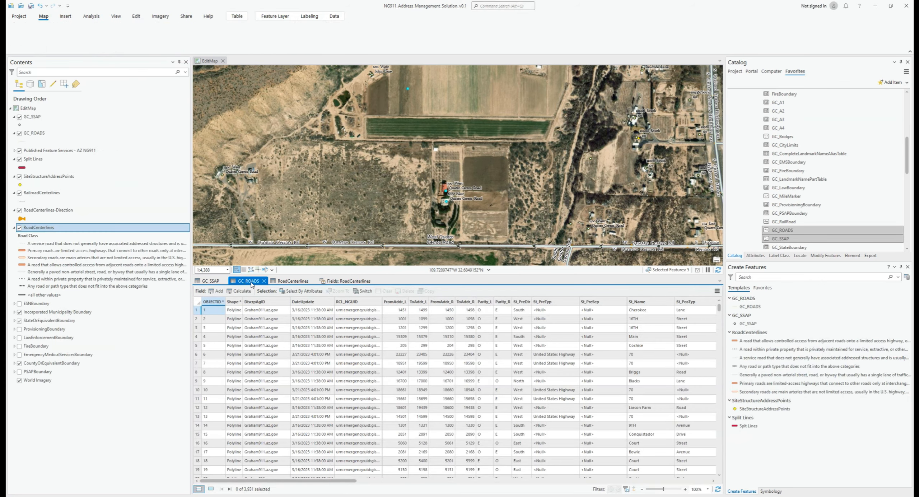
{"action": "left_click", "coordinate": [717, 292]}
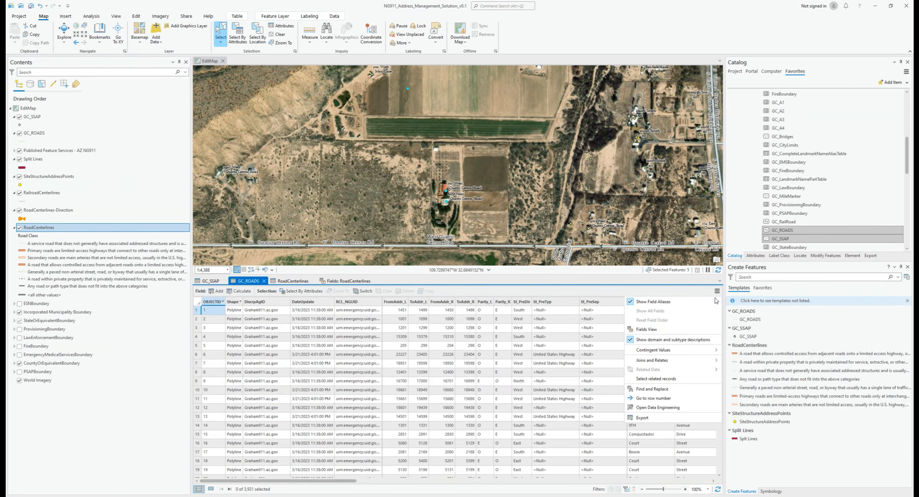
{"action": "left_click", "coordinate": [678, 331]}
{"action": "left_click_drag", "start_coordinate": [351, 285], "coordinate": [306, 248]}
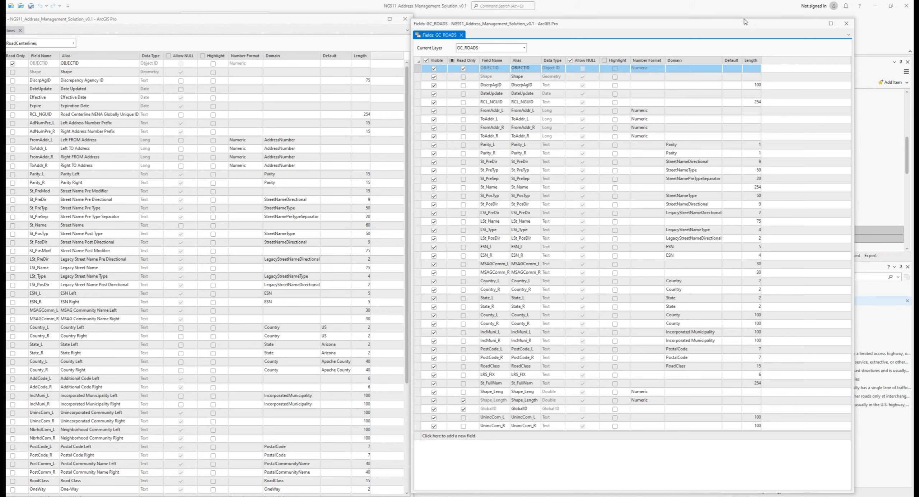
- Close the field definitions and attribute tables of GC_ROADS and RoadCenterlines
{"action": "left_click", "coordinate": [847, 23]}
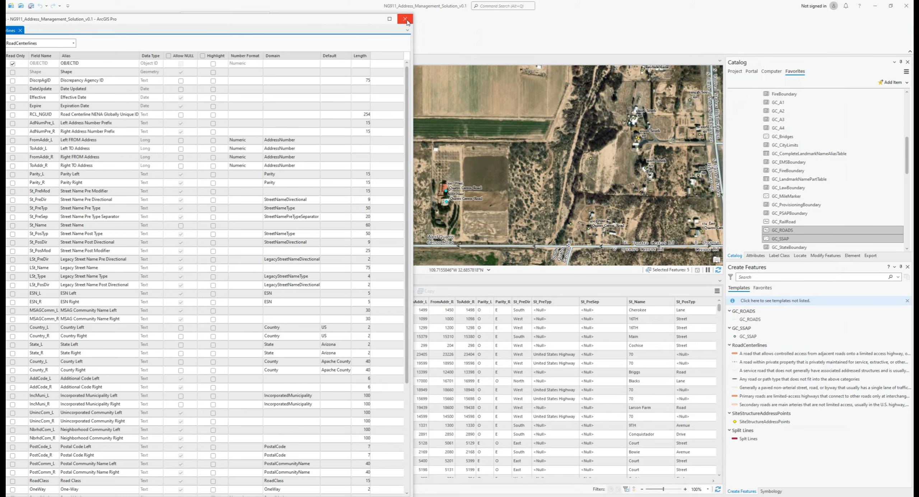
{"action": "left_click", "coordinate": [405, 19]}
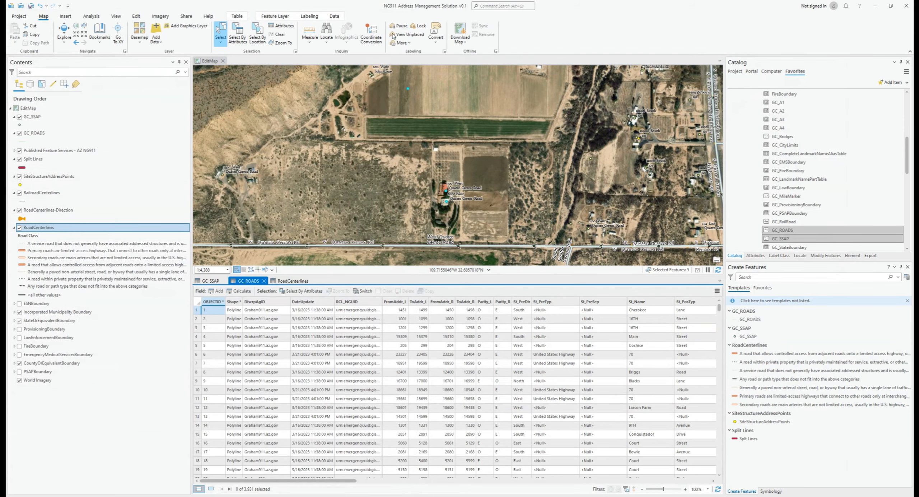
{"action": "left_click", "coordinate": [264, 281]}
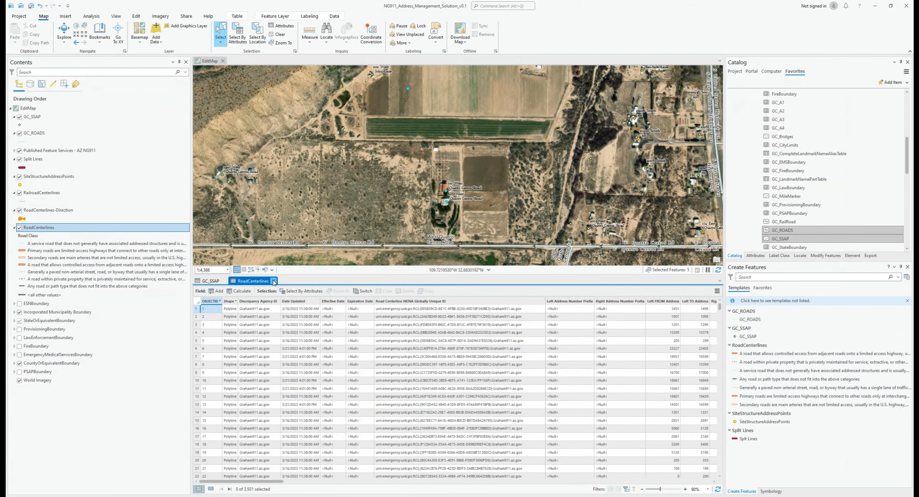
{"action": "left_click", "coordinate": [271, 281]}
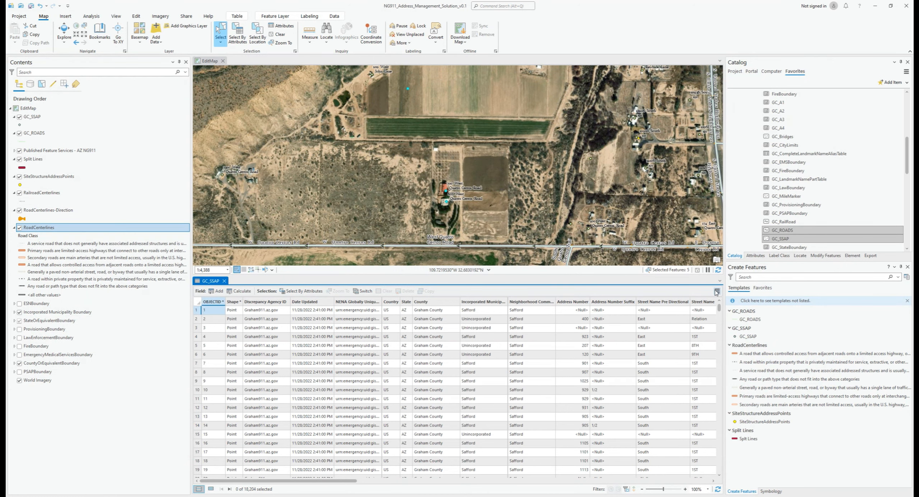
- Open the field definitions of GC_SSAP and of the SiteStructureAddressPoints layer
{"action": "left_click", "coordinate": [718, 291]}
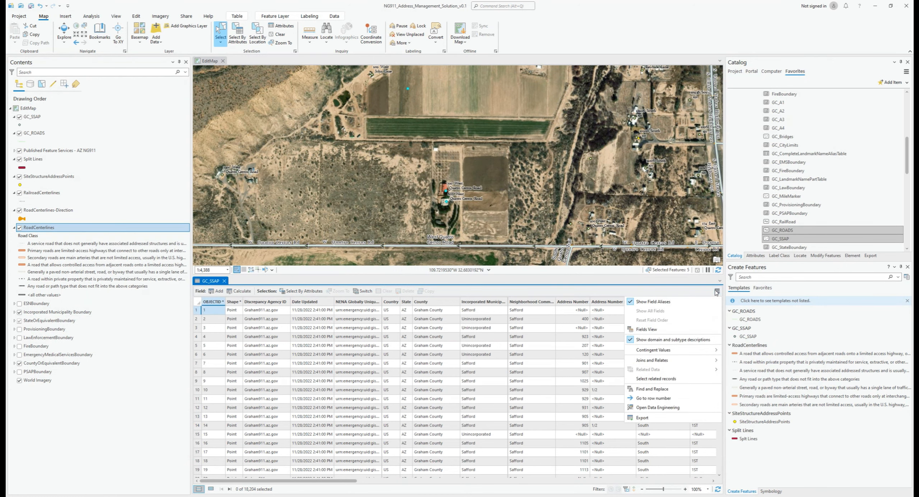
{"action": "left_click", "coordinate": [646, 329]}
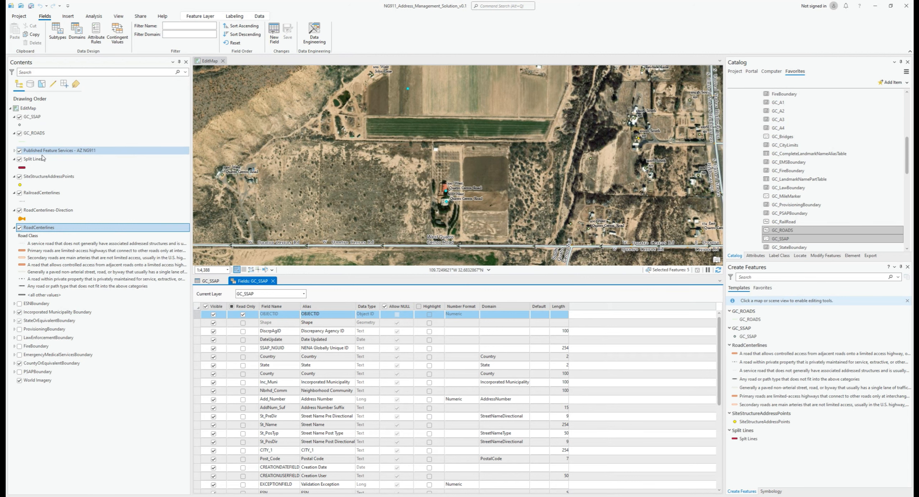
{"action": "right_click", "coordinate": [47, 177]}
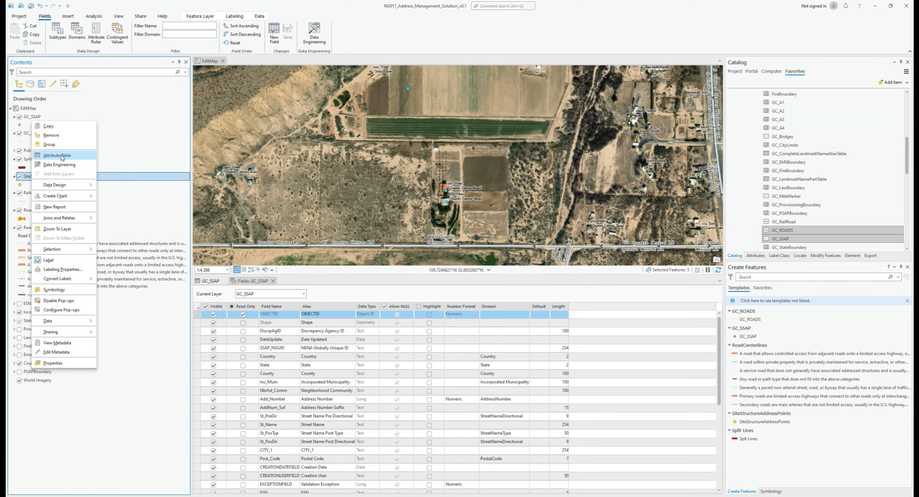
{"action": "left_click", "coordinate": [58, 155]}
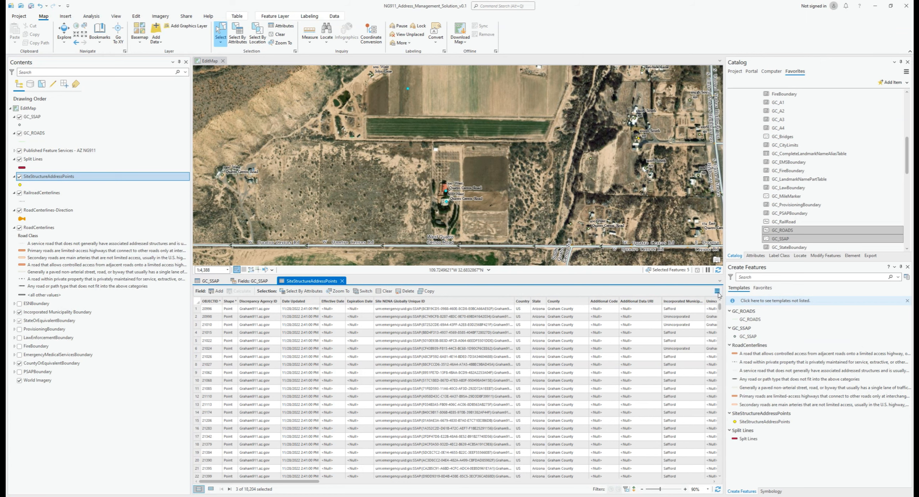
{"action": "left_click", "coordinate": [718, 291]}
{"action": "left_click", "coordinate": [679, 328]}
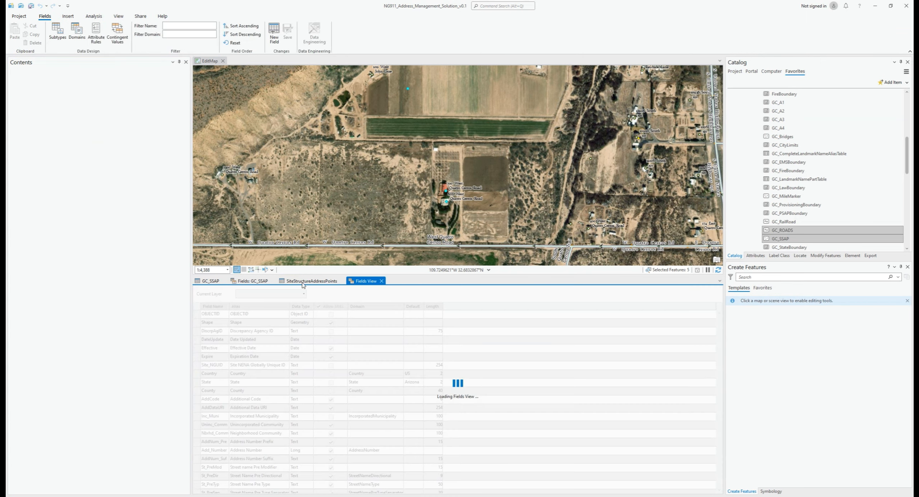
- Dock the SiteStructureAddressPoints and GC_SSAP field definitions side by side and compare their field names, types and null settings
{"action": "left_click_drag", "start_coordinate": [385, 284], "coordinate": [475, 387]}
{"action": "left_click", "coordinate": [251, 281]}
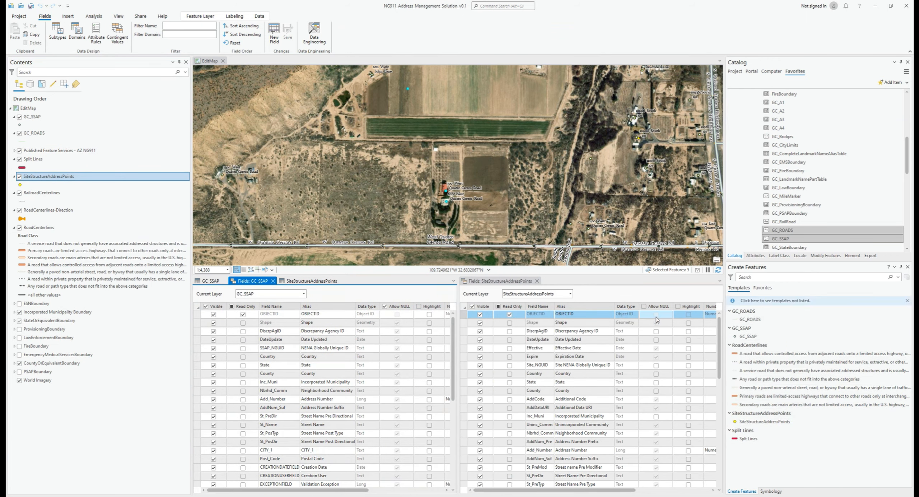
{"action": "left_click_drag", "start_coordinate": [515, 284], "coordinate": [595, 386]}
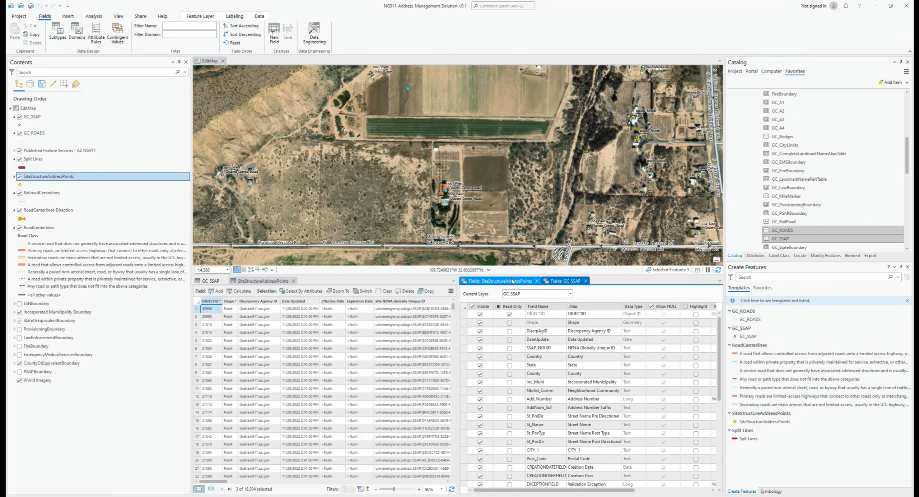
{"action": "left_click_drag", "start_coordinate": [501, 281], "coordinate": [318, 380]}
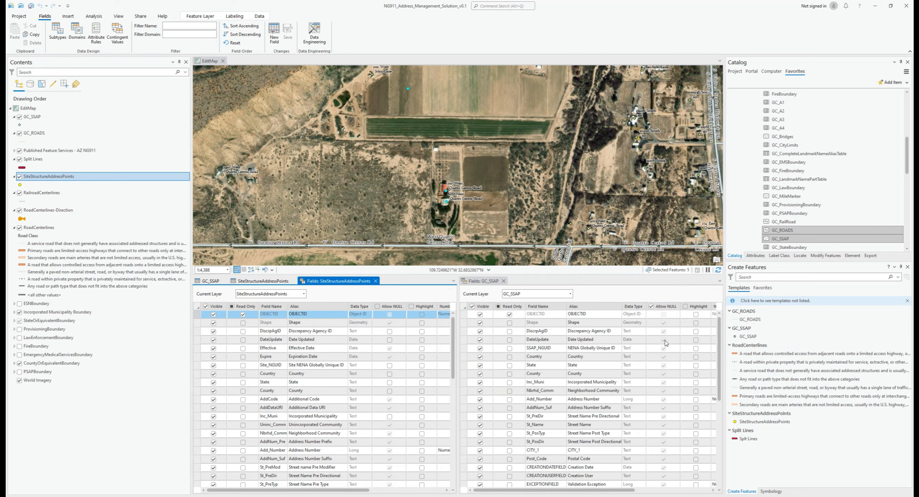
{"action": "scroll", "coordinate": [665, 378], "scroll_direction": "down", "scroll_amount": 2}
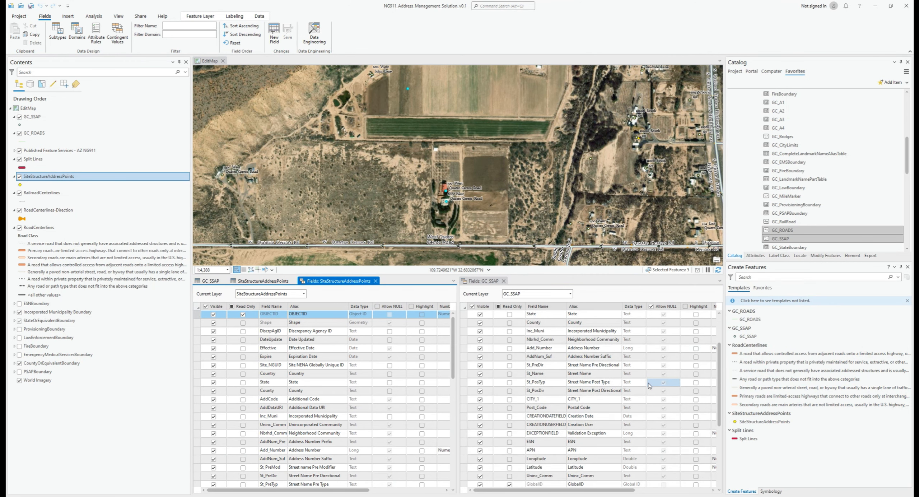
{"action": "scroll", "coordinate": [657, 449], "scroll_direction": "down", "scroll_amount": 1}
{"action": "scroll", "coordinate": [656, 453], "scroll_direction": "down", "scroll_amount": 1}
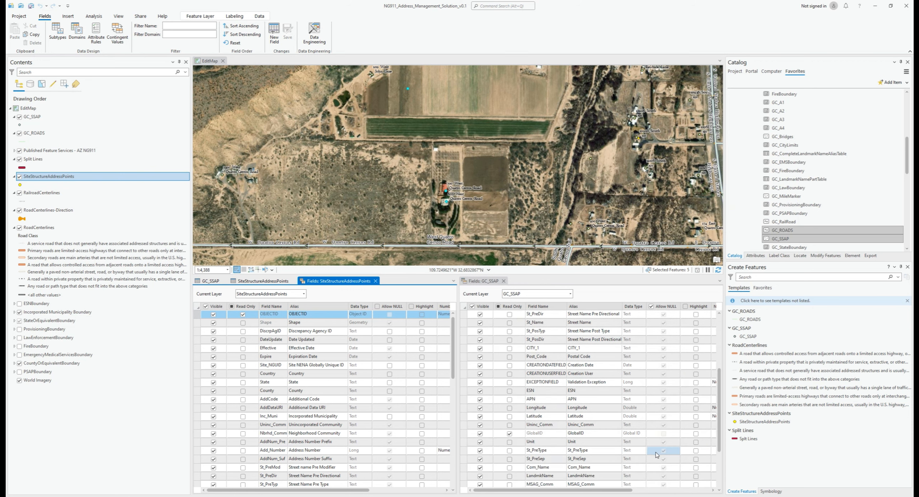
{"action": "scroll", "coordinate": [373, 421], "scroll_direction": "down", "scroll_amount": 3}
{"action": "scroll", "coordinate": [373, 420], "scroll_direction": "down", "scroll_amount": 8}
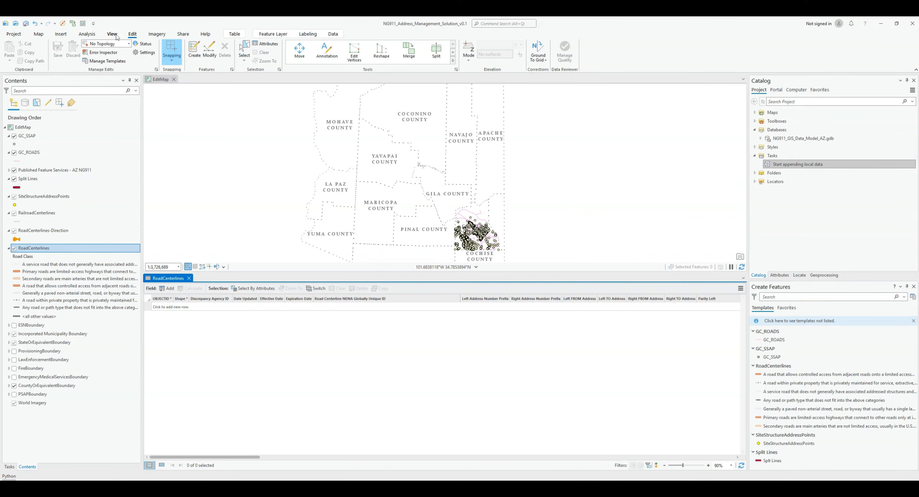
- Show the project's tasks and open the Start appending local data task item
{"action": "left_click", "coordinate": [112, 34]}
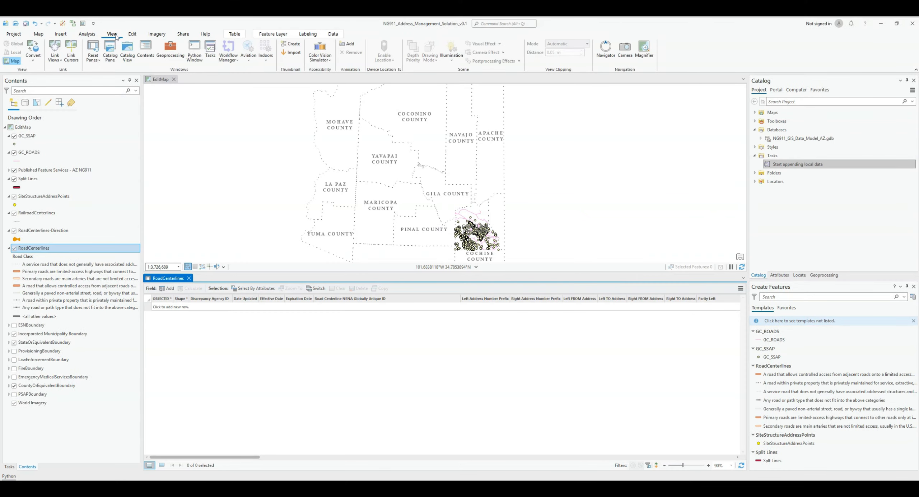
{"action": "left_click", "coordinate": [211, 51]}
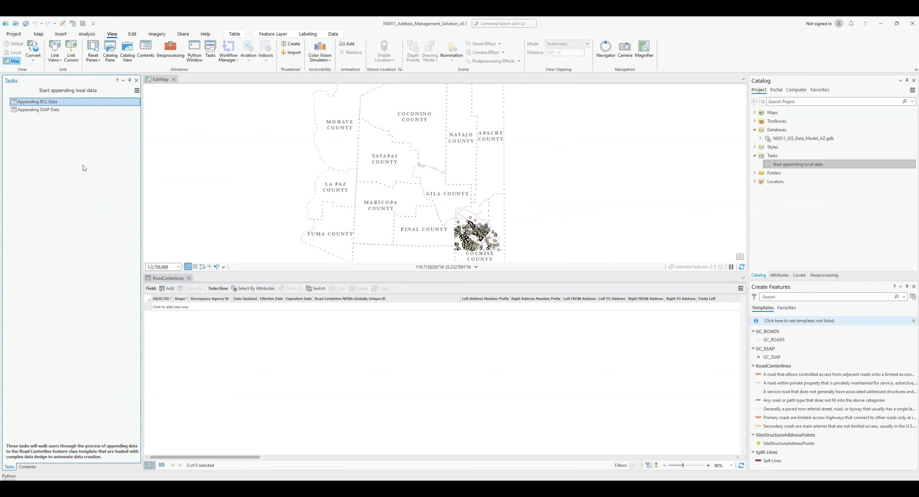
{"action": "left_click", "coordinate": [769, 156]}
{"action": "left_click", "coordinate": [774, 163]}
{"action": "right_click", "coordinate": [776, 165]}
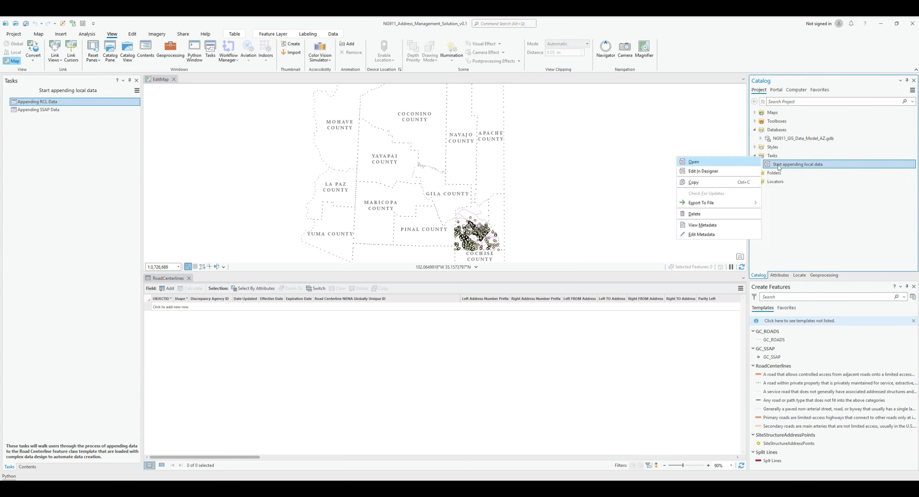
{"action": "left_click", "coordinate": [756, 164]}
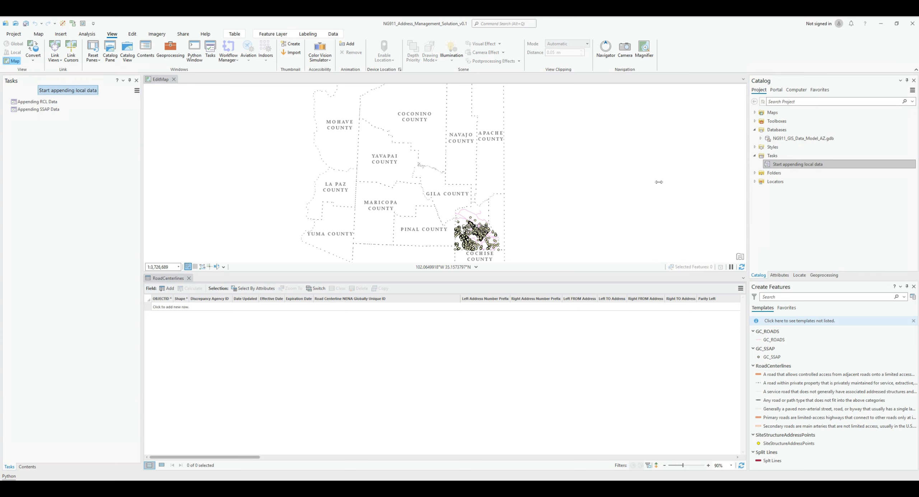
- Start the Appending RCL Data task, set GC_ROADS as the input dataset and refresh the field map for RoadCenterlines
{"action": "left_click", "coordinate": [57, 102]}
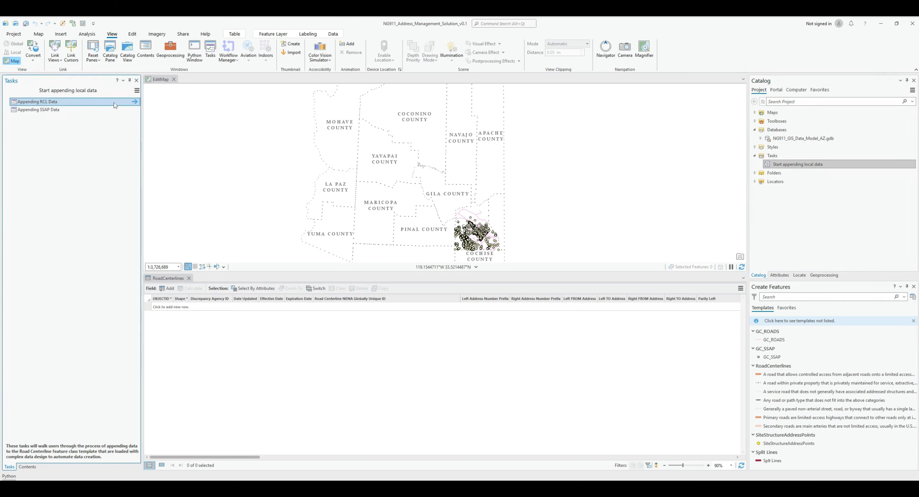
{"action": "left_click", "coordinate": [135, 103]}
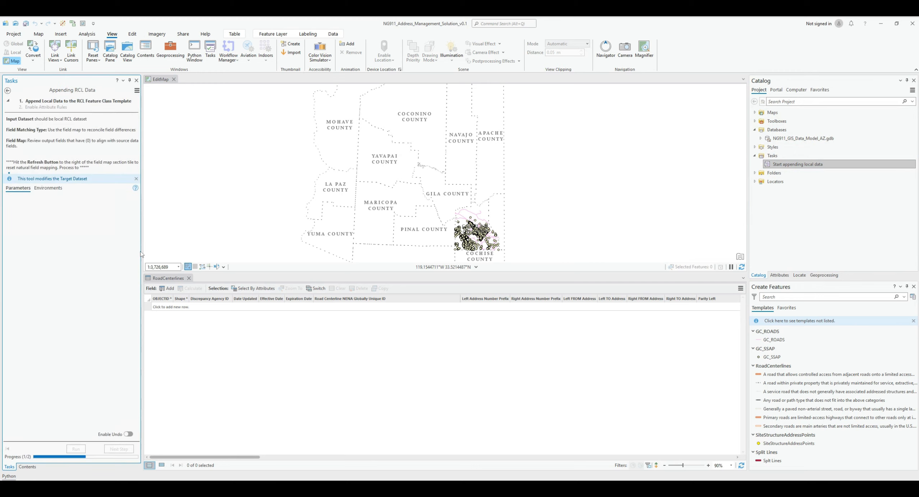
{"action": "left_click", "coordinate": [43, 210]}
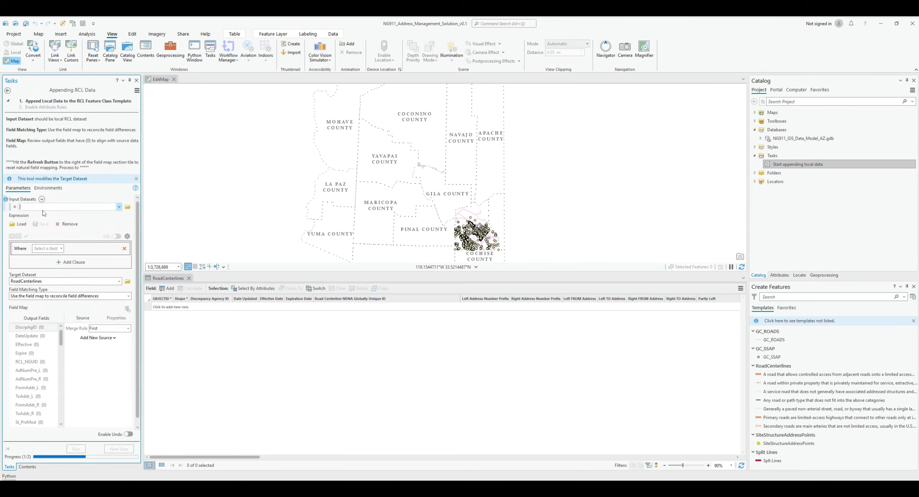
{"action": "left_click", "coordinate": [119, 207]}
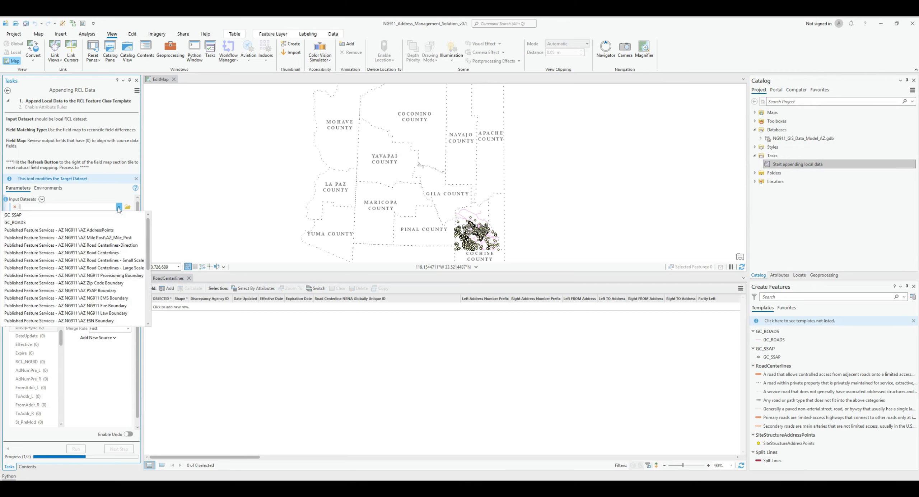
{"action": "left_click", "coordinate": [87, 223]}
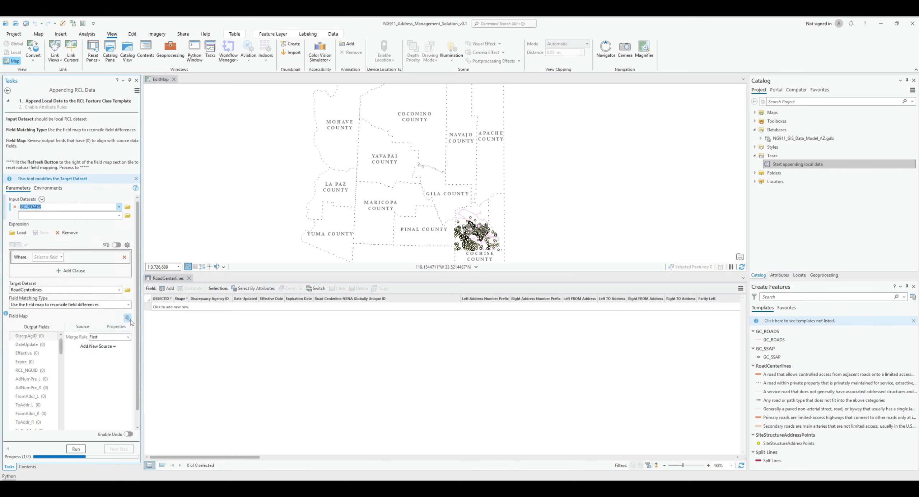
{"action": "left_click", "coordinate": [130, 322]}
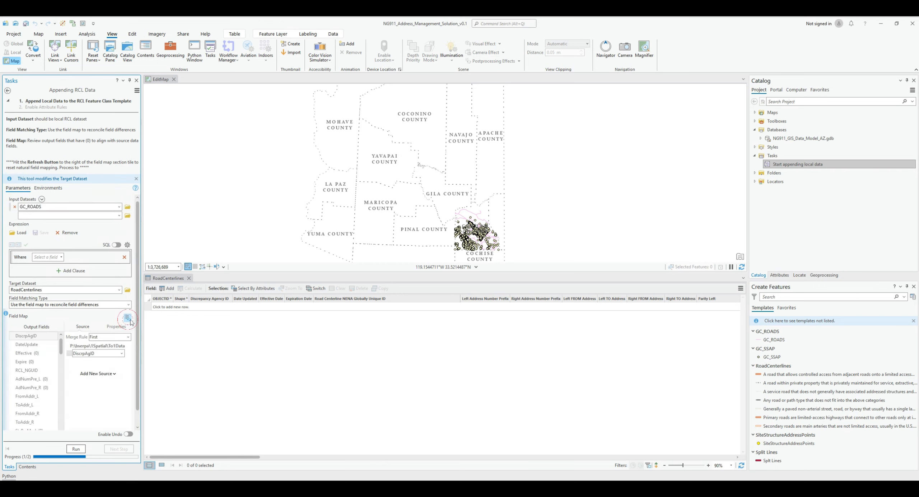
- Look through the available GC_ROADS source fields for matches to the Effective and Expire output fields
{"action": "left_click", "coordinate": [33, 354]}
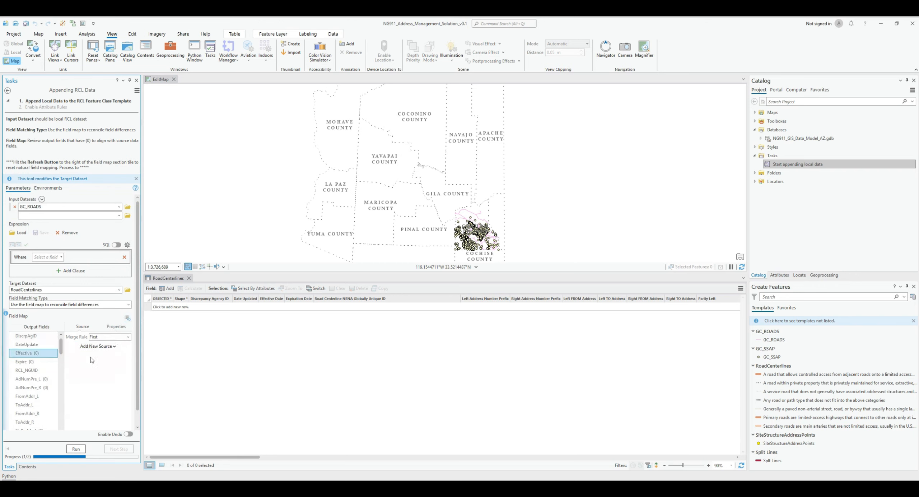
{"action": "left_click", "coordinate": [115, 350]}
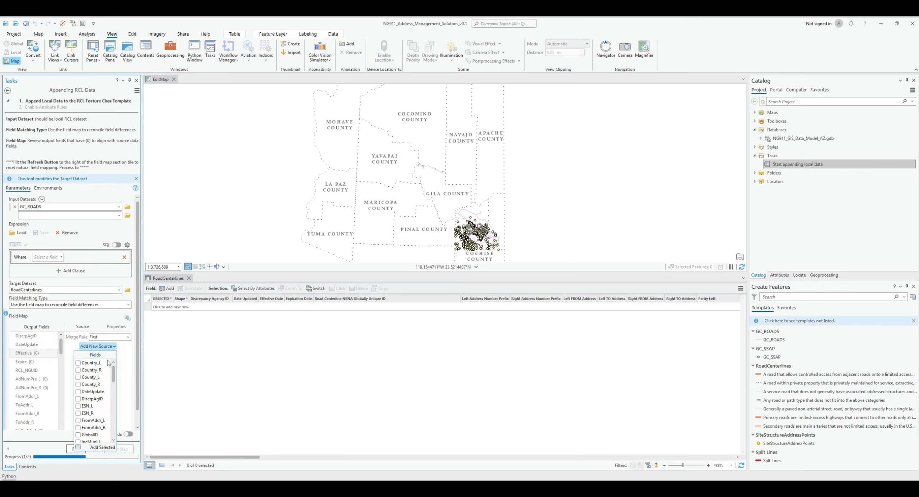
{"action": "scroll", "coordinate": [103, 380], "scroll_direction": "down", "scroll_amount": 3}
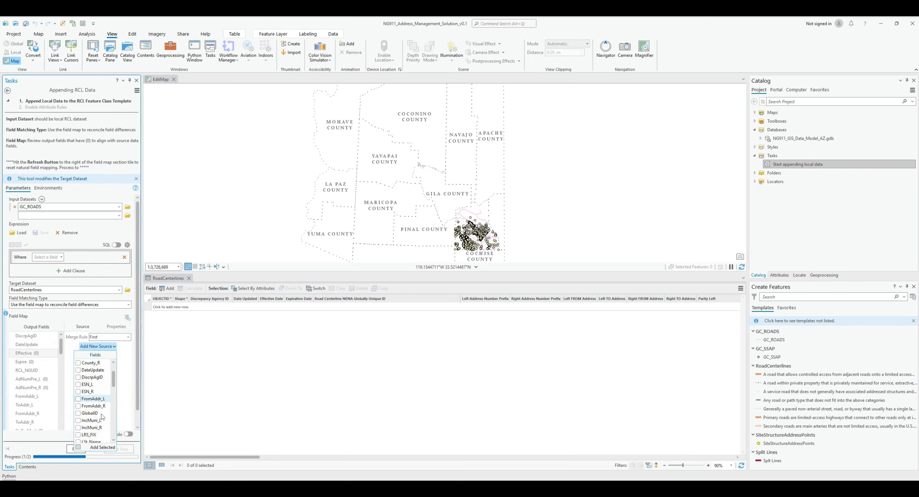
{"action": "scroll", "coordinate": [102, 422], "scroll_direction": "down", "scroll_amount": 3}
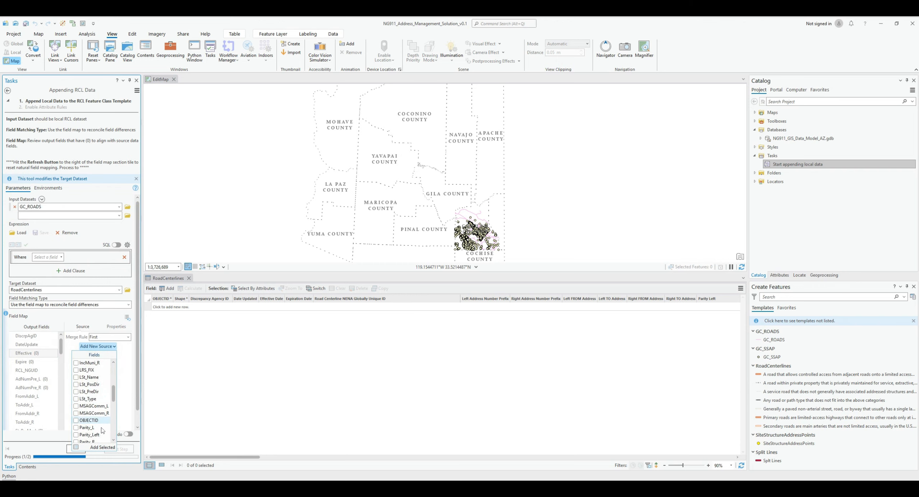
{"action": "scroll", "coordinate": [102, 431], "scroll_direction": "down", "scroll_amount": 1}
{"action": "scroll", "coordinate": [102, 432], "scroll_direction": "down", "scroll_amount": 2}
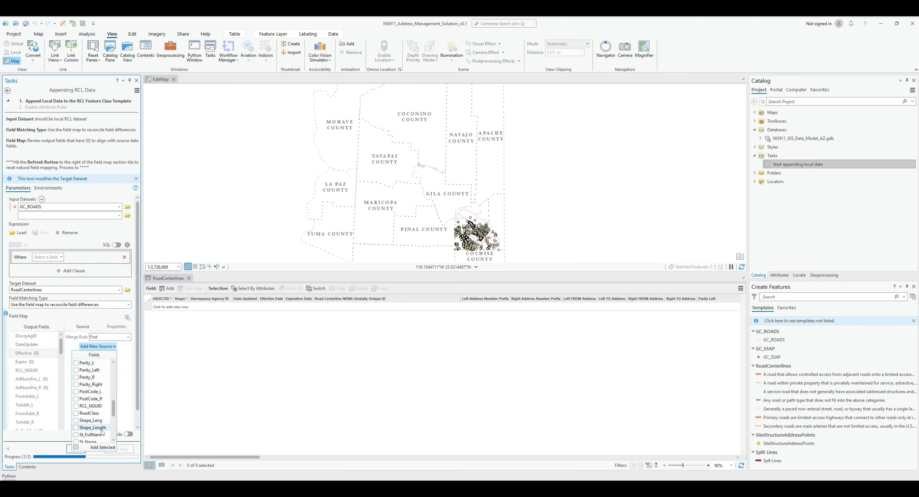
{"action": "scroll", "coordinate": [102, 433], "scroll_direction": "down", "scroll_amount": 4}
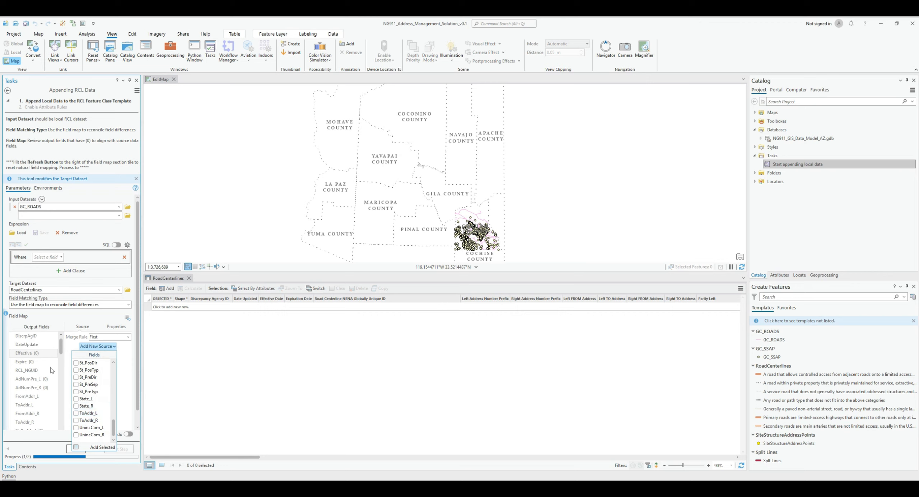
{"action": "left_click", "coordinate": [33, 364]}
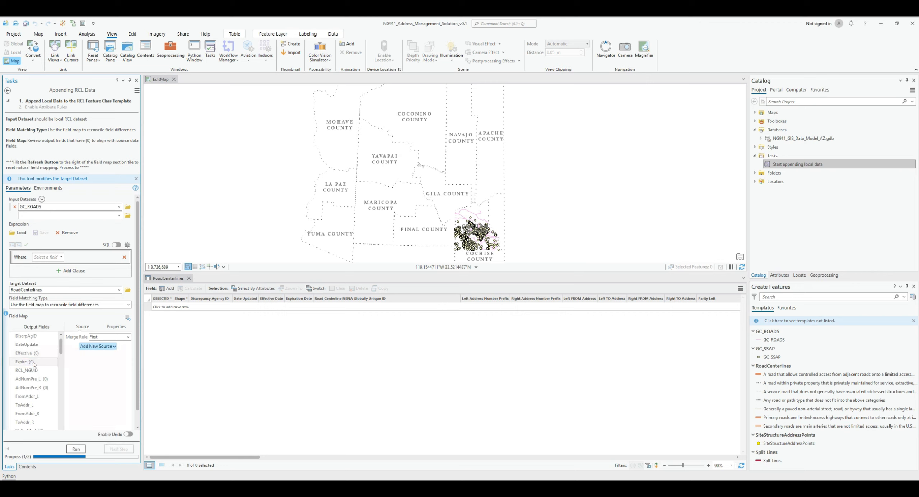
{"action": "left_click", "coordinate": [106, 347]}
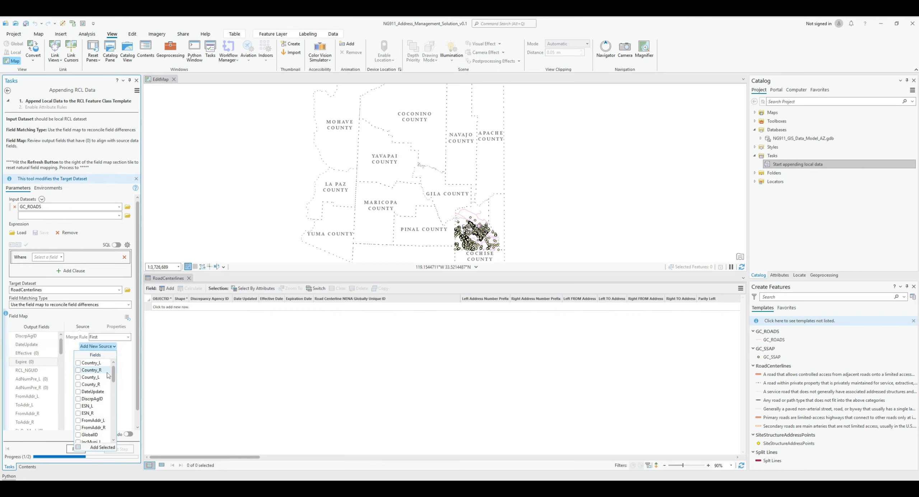
{"action": "scroll", "coordinate": [103, 384], "scroll_direction": "down", "scroll_amount": 5}
{"action": "scroll", "coordinate": [104, 386], "scroll_direction": "down", "scroll_amount": 6}
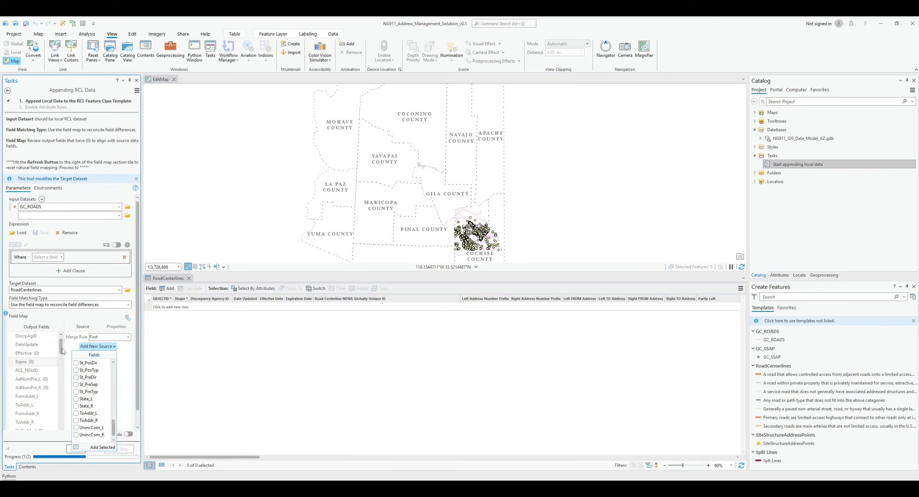
- Check the GC_ROADS source fields for a match to the St_PosMod output field
{"action": "left_click_drag", "start_coordinate": [62, 350], "coordinate": [62, 377]}
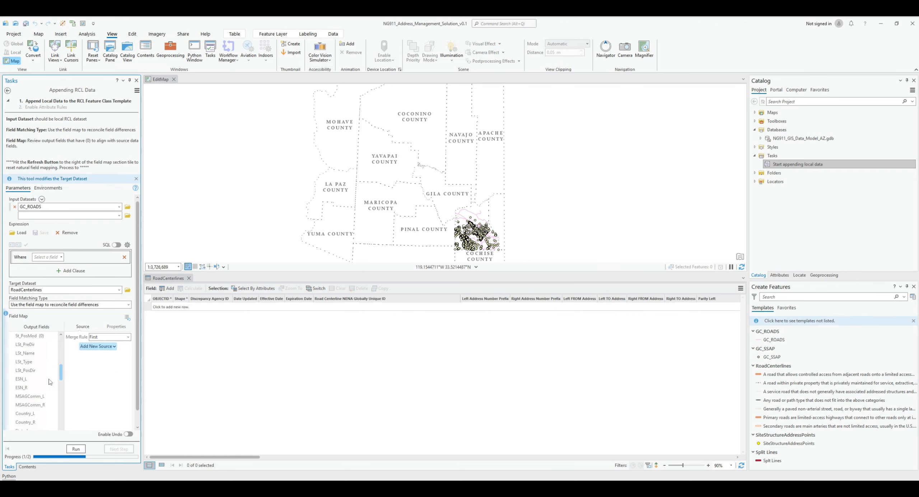
{"action": "left_click", "coordinate": [31, 336]}
{"action": "left_click", "coordinate": [101, 350]}
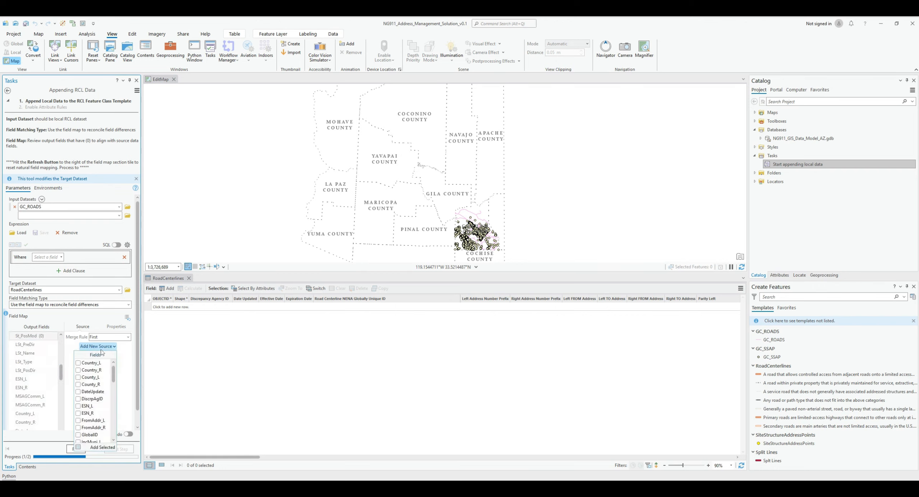
{"action": "scroll", "coordinate": [106, 392], "scroll_direction": "down", "scroll_amount": 8}
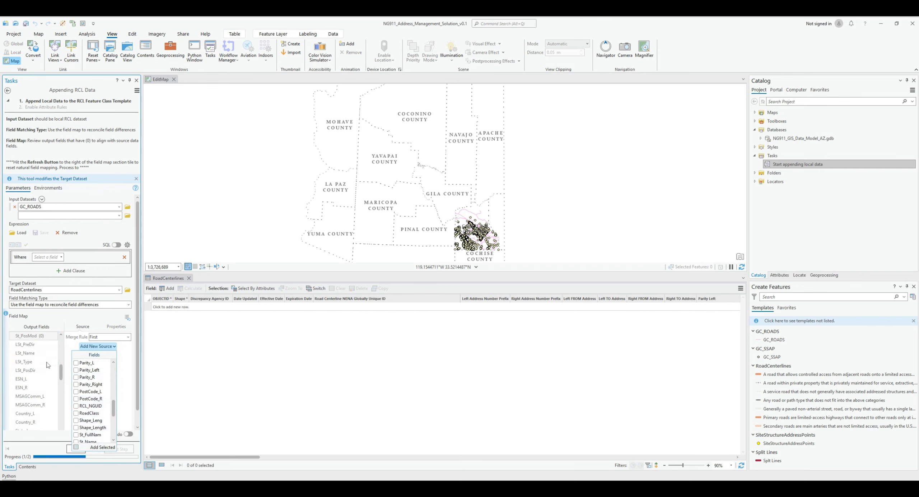
{"action": "left_click", "coordinate": [61, 373]}
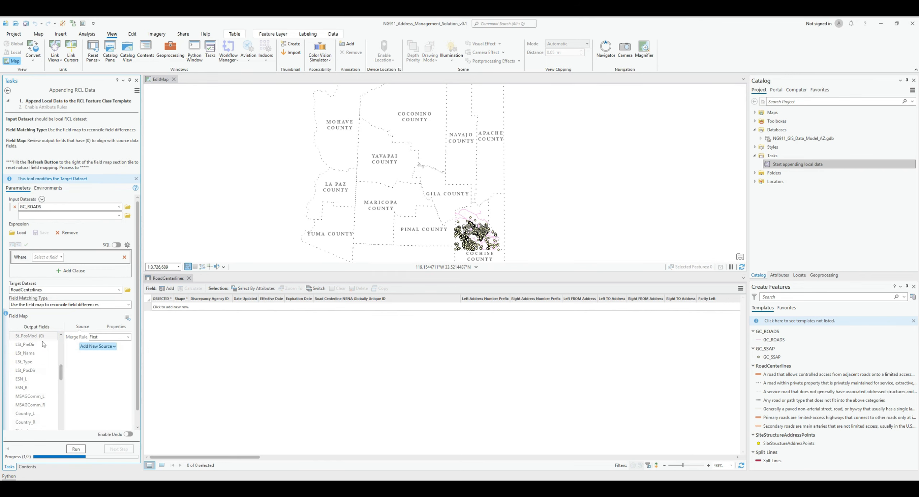
{"action": "left_click", "coordinate": [99, 346]}
{"action": "scroll", "coordinate": [99, 413], "scroll_direction": "down", "scroll_amount": 10}
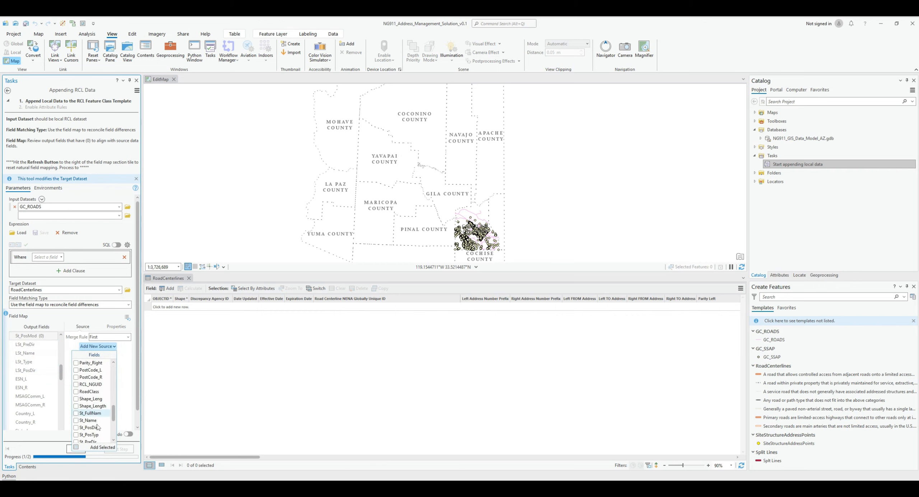
{"action": "scroll", "coordinate": [93, 399], "scroll_direction": "up", "scroll_amount": 2}
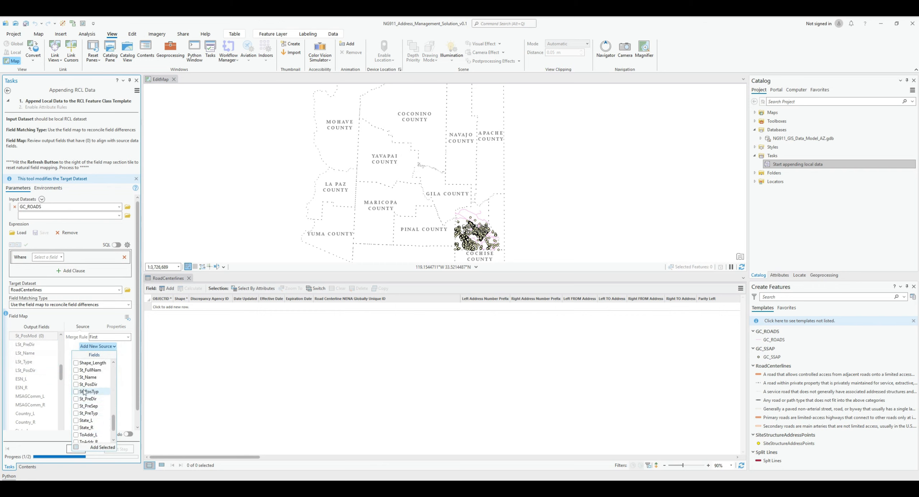
- Map the St_FullNam source field to the FullStreetName output field and run the append into RoadCenterlines
{"action": "left_click_drag", "start_coordinate": [62, 385], "coordinate": [63, 415]}
{"action": "left_click", "coordinate": [44, 396]}
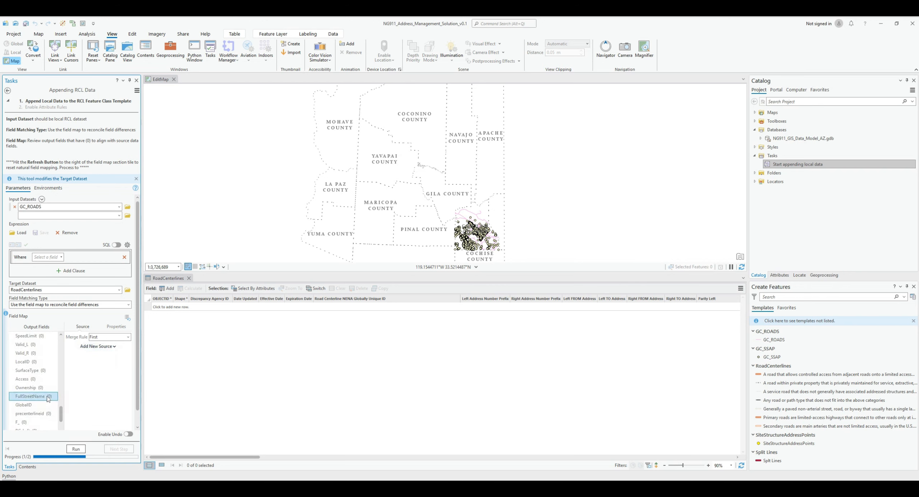
{"action": "left_click", "coordinate": [112, 347]}
{"action": "scroll", "coordinate": [103, 394], "scroll_direction": "down", "scroll_amount": 5}
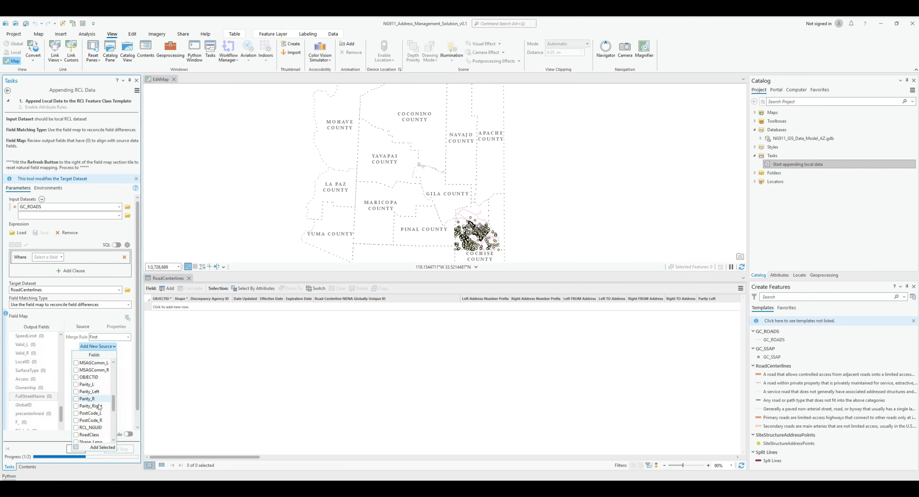
{"action": "left_click", "coordinate": [102, 448]}
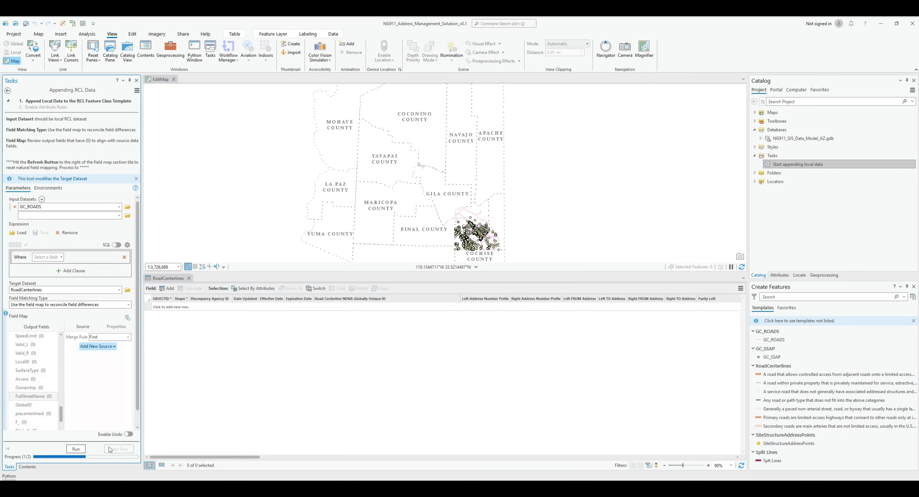
{"action": "left_click", "coordinate": [76, 449]}
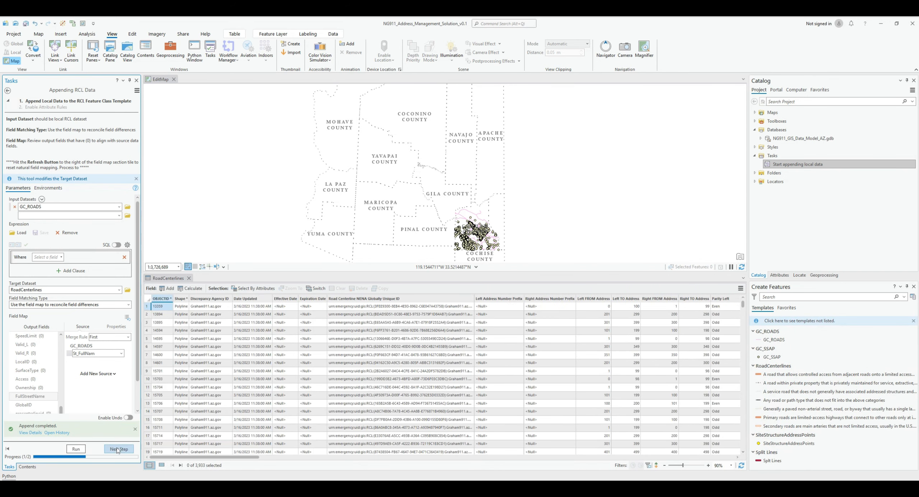
- Advance to the Enable Attribute Rules step, run it on RoadCenterlines with the preset calculation rules, and finish the task
{"action": "left_click", "coordinate": [117, 449]}
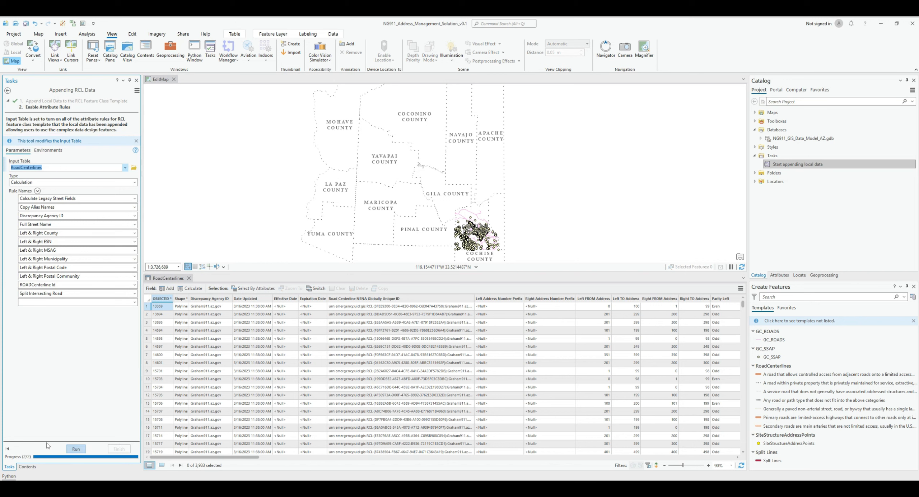
{"action": "left_click", "coordinate": [76, 449]}
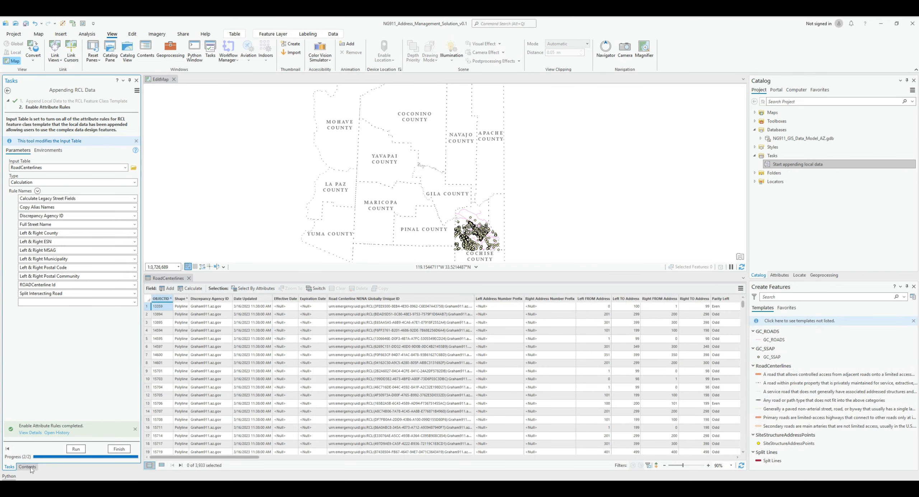
{"action": "left_click", "coordinate": [119, 449]}
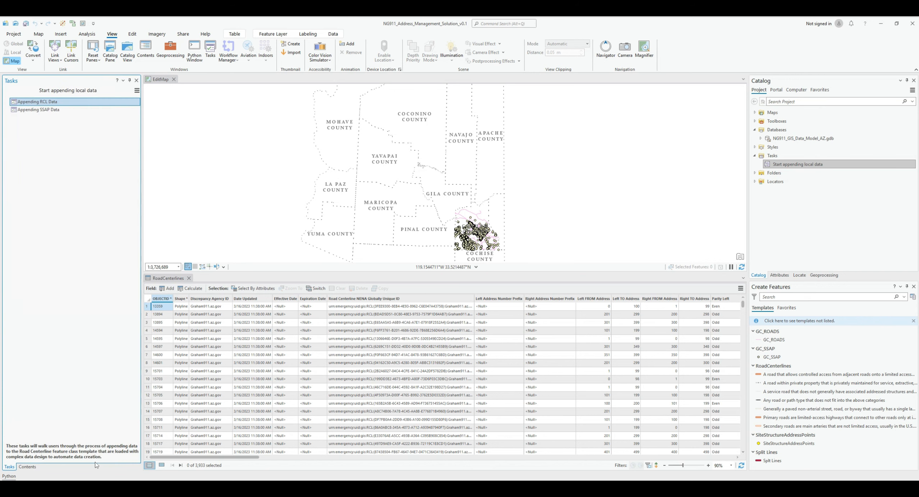
- Open the GC_ROADS attribute table and dock it side by side with the RoadCenterlines table
{"action": "left_click", "coordinate": [27, 467]}
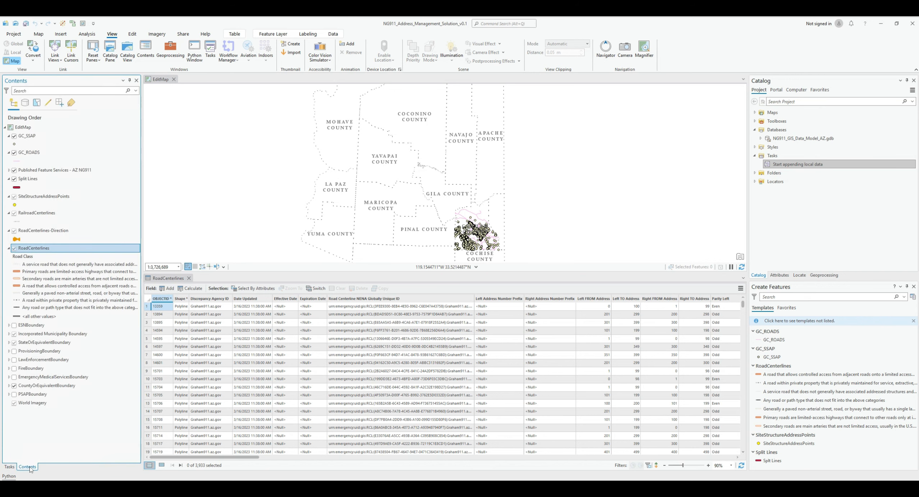
{"action": "right_click", "coordinate": [26, 153]}
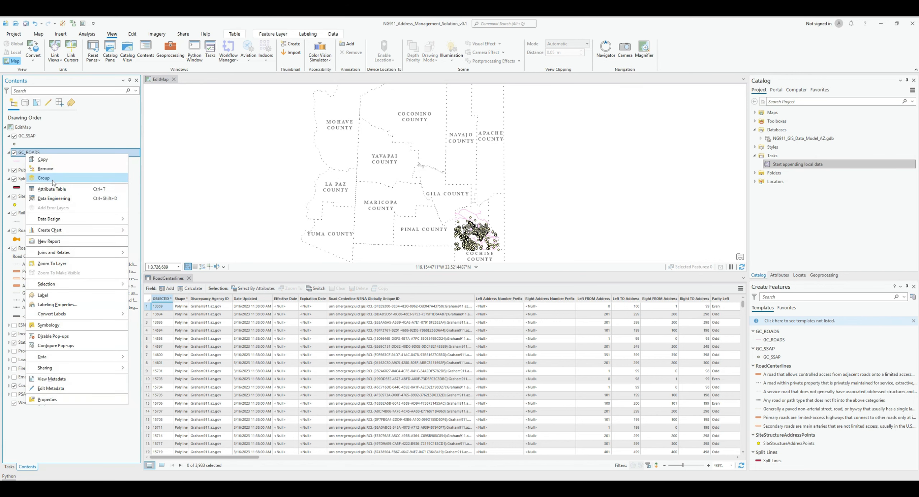
{"action": "left_click", "coordinate": [52, 189]}
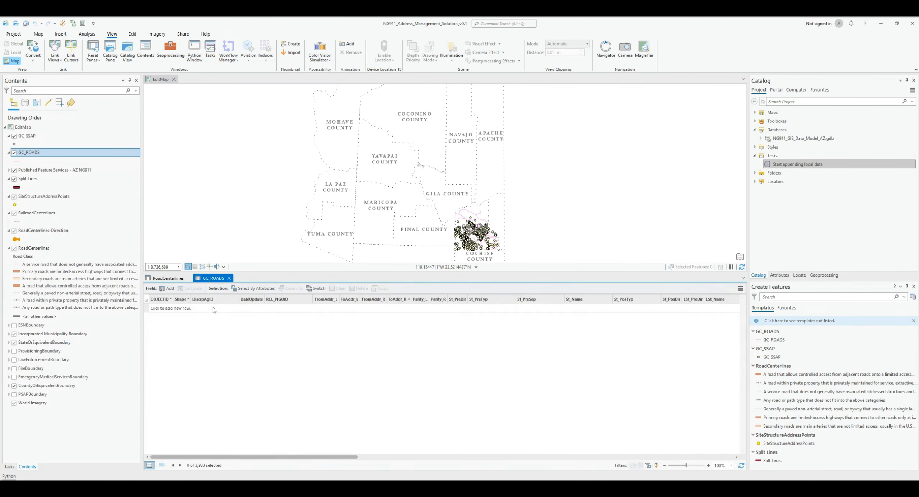
{"action": "left_click_drag", "start_coordinate": [214, 280], "coordinate": [447, 399]}
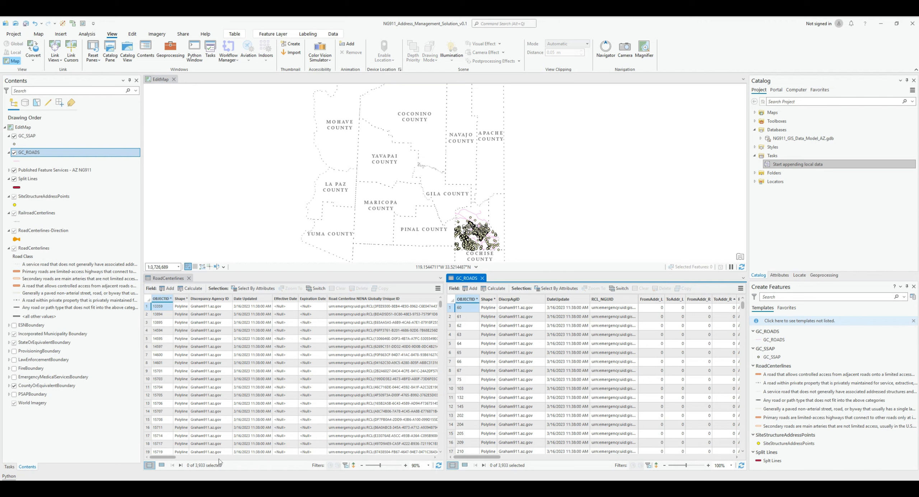
- Compare the unique ID columns of both road tables, widening RCL_NGUID in GC_ROADS to show its full values
{"action": "left_click_drag", "start_coordinate": [172, 458], "coordinate": [189, 458]}
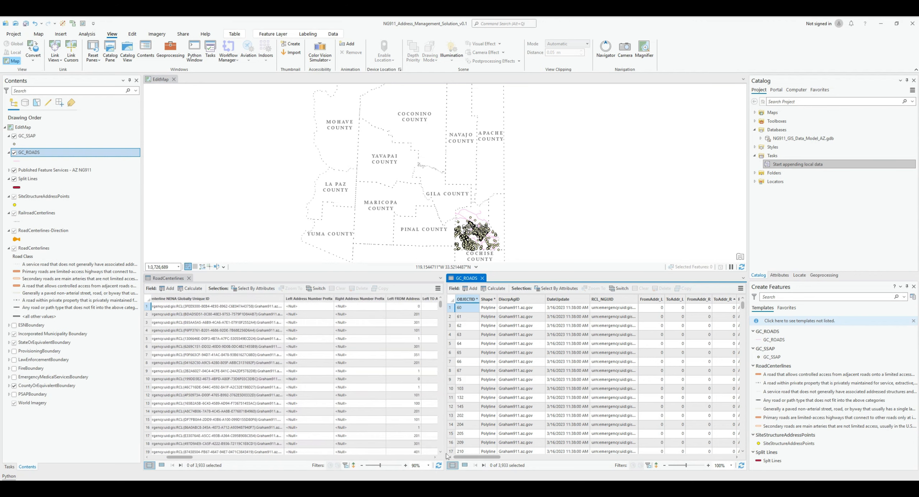
{"action": "left_click_drag", "start_coordinate": [459, 455], "coordinate": [466, 456]}
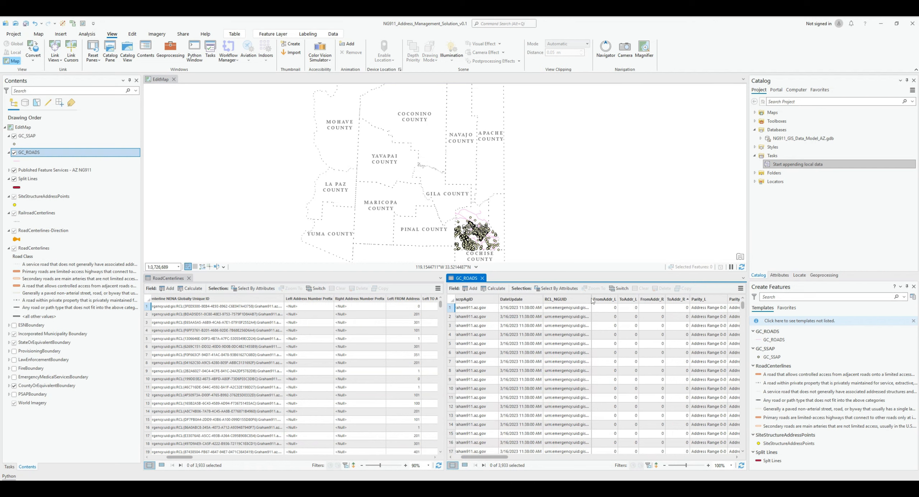
{"action": "left_click_drag", "start_coordinate": [592, 300], "coordinate": [725, 300]}
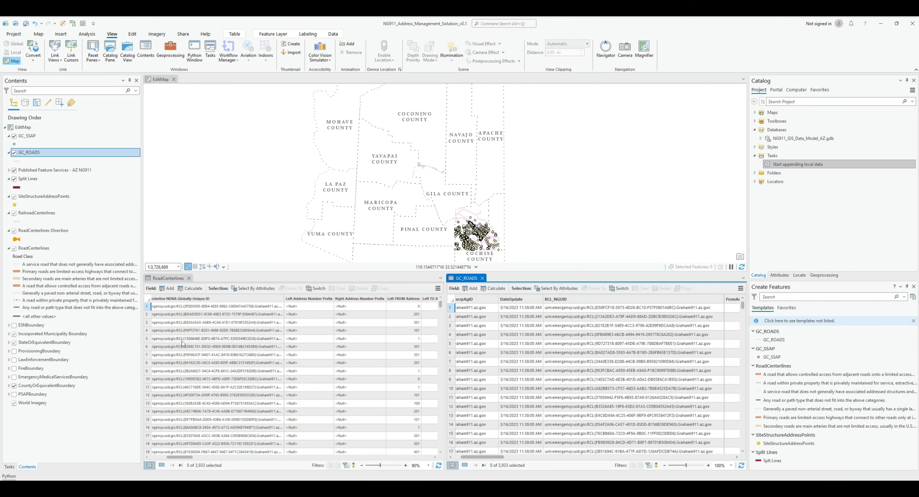
- Select the first GC_ROADS record, zoom the map to it, and select the overlapping road segment in both road layers
{"action": "left_click", "coordinate": [453, 308]}
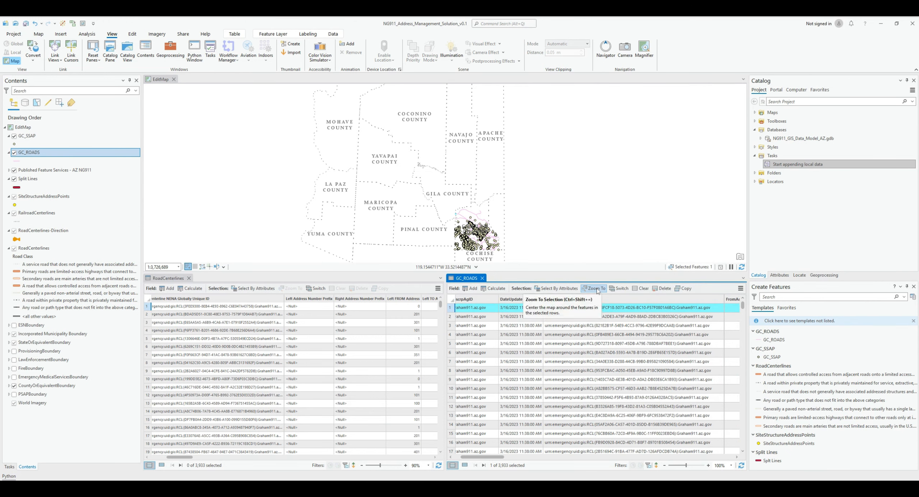
{"action": "left_click", "coordinate": [598, 289]}
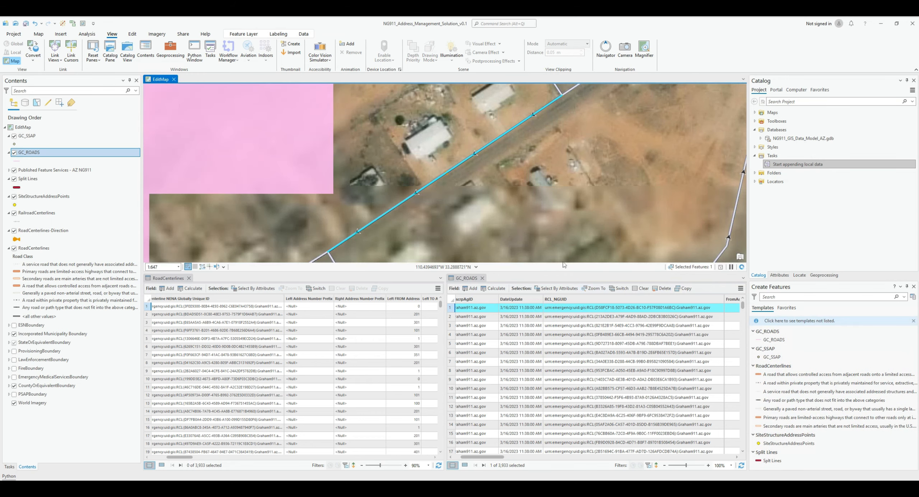
{"action": "left_click", "coordinate": [38, 34]}
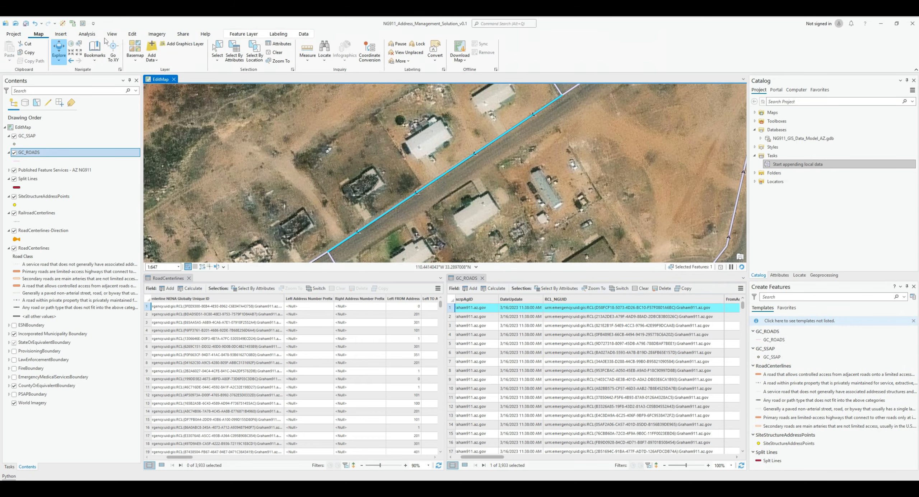
{"action": "left_click", "coordinate": [218, 50]}
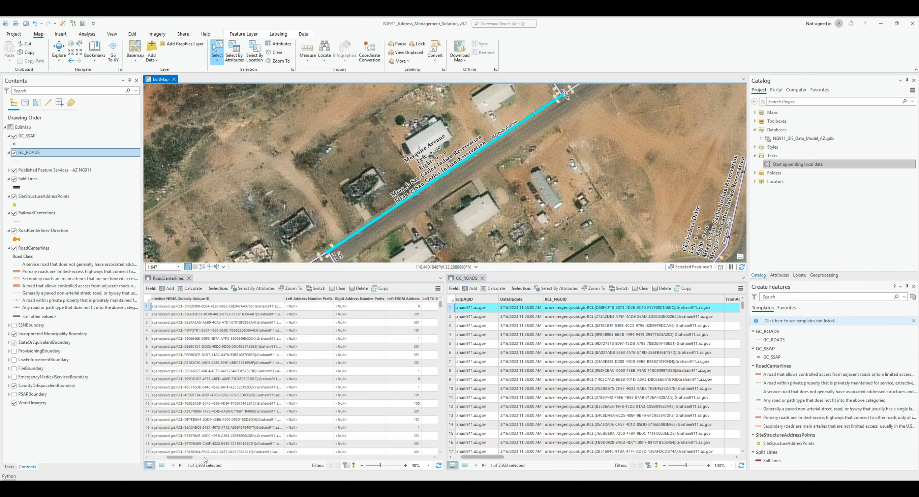
- Show only the selected records in the RoadCenterlines and GC_ROADS tables and compare their attributes field by field
{"action": "left_click", "coordinate": [162, 465]}
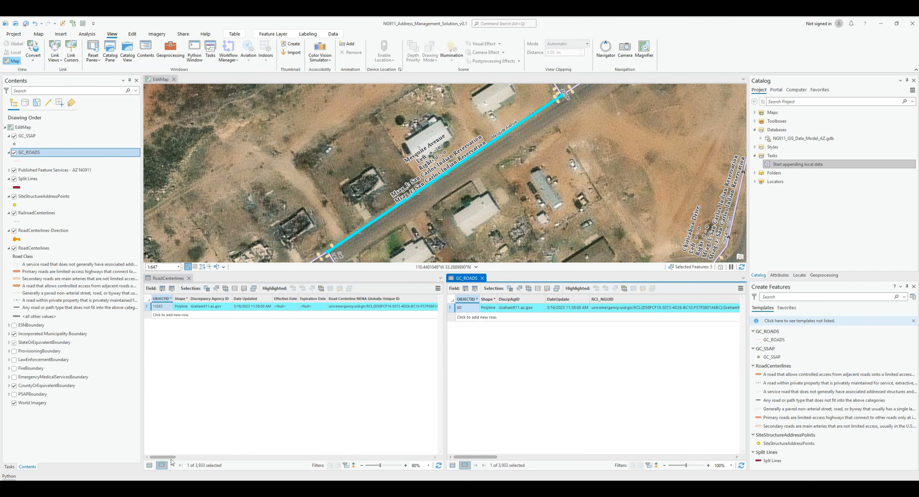
{"action": "left_click", "coordinate": [166, 458]}
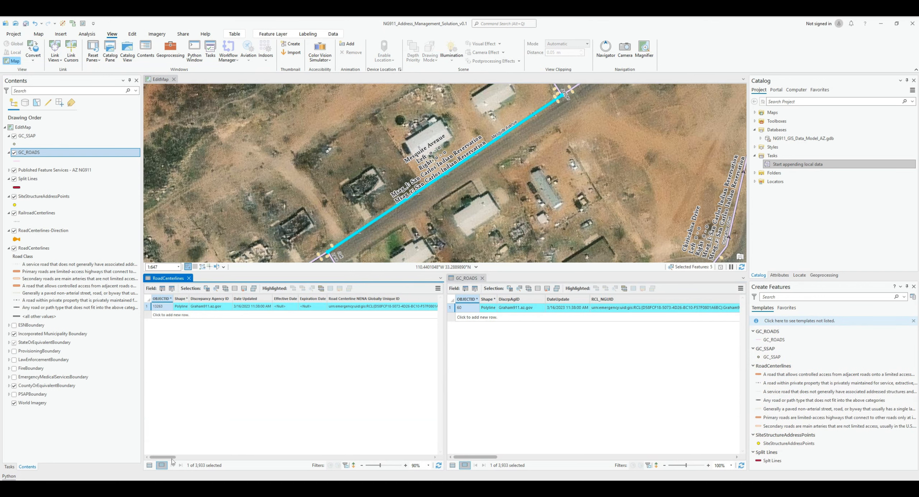
{"action": "left_click_drag", "start_coordinate": [167, 459], "coordinate": [206, 460]}
{"action": "left_click_drag", "start_coordinate": [497, 457], "coordinate": [562, 461]}
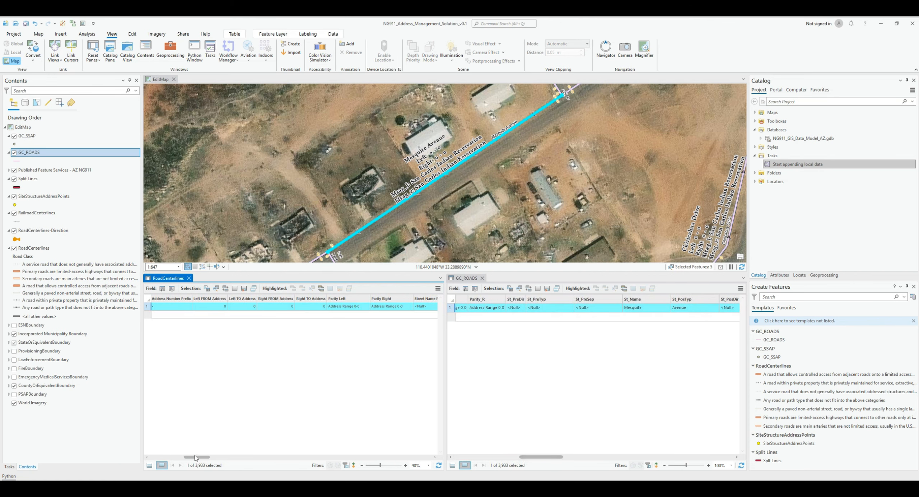
{"action": "left_click_drag", "start_coordinate": [208, 460], "coordinate": [266, 462]}
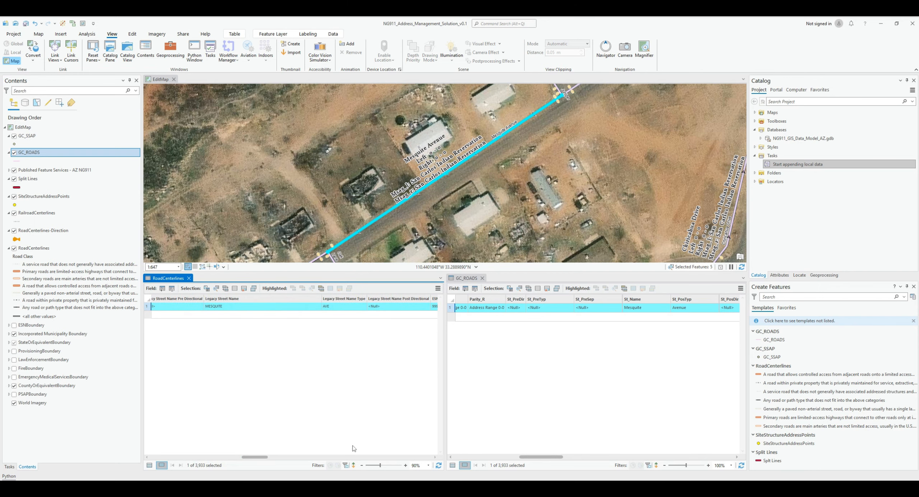
{"action": "left_click_drag", "start_coordinate": [543, 457], "coordinate": [597, 456]}
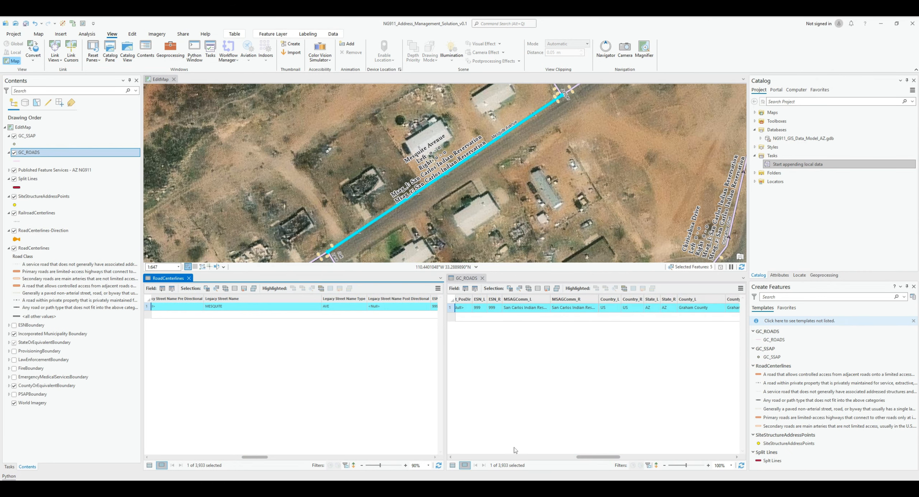
{"action": "left_click_drag", "start_coordinate": [241, 459], "coordinate": [291, 461]}
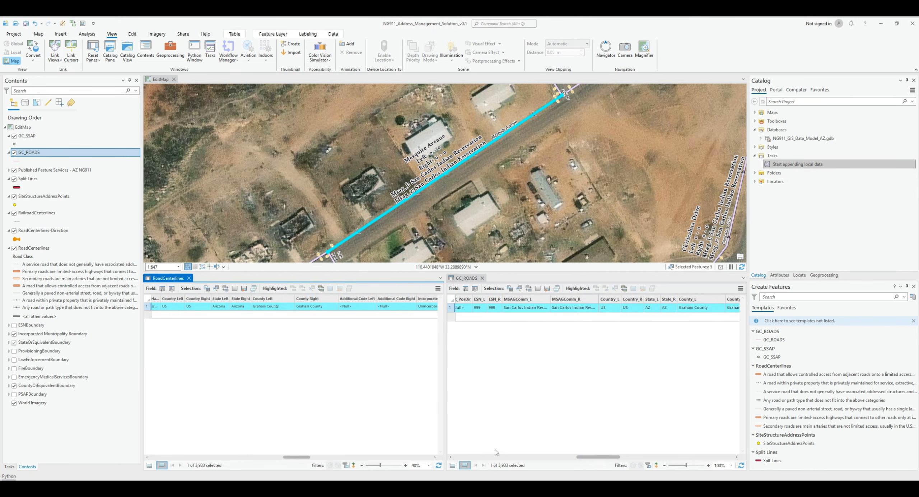
{"action": "left_click_drag", "start_coordinate": [582, 460], "coordinate": [647, 459]}
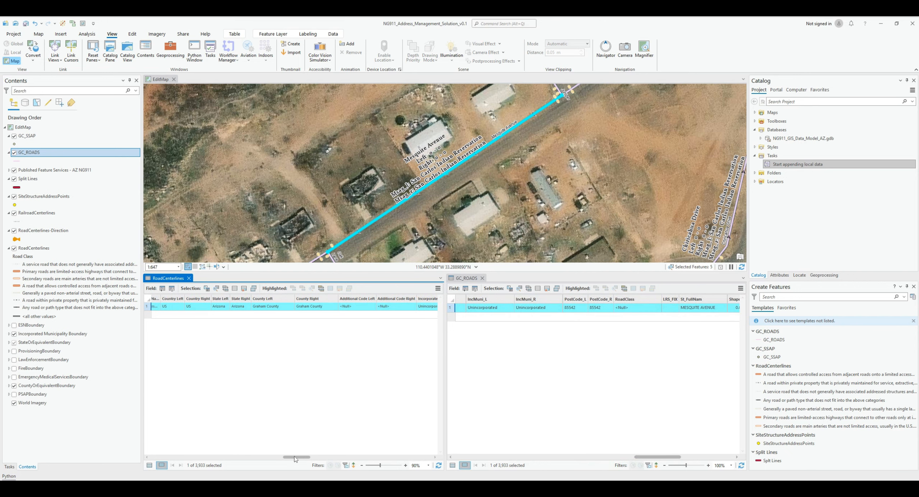
{"action": "left_click_drag", "start_coordinate": [307, 459], "coordinate": [355, 461]}
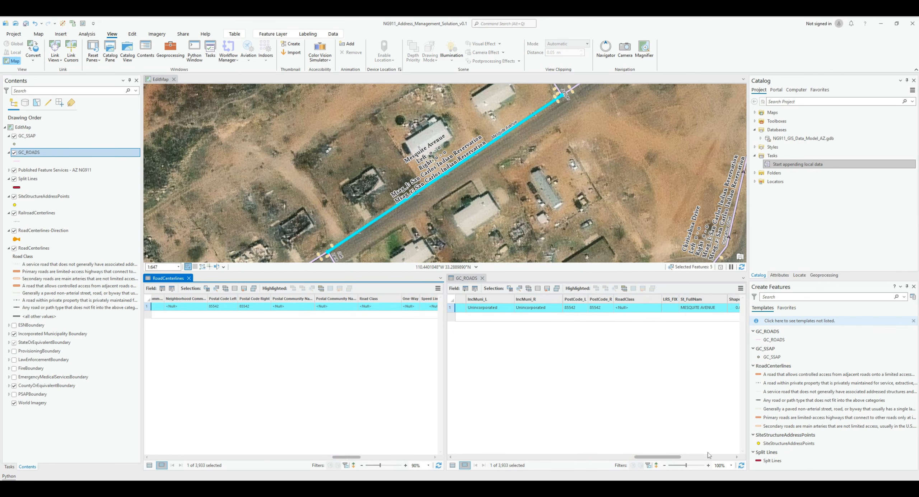
{"action": "left_click_drag", "start_coordinate": [674, 457], "coordinate": [705, 461]}
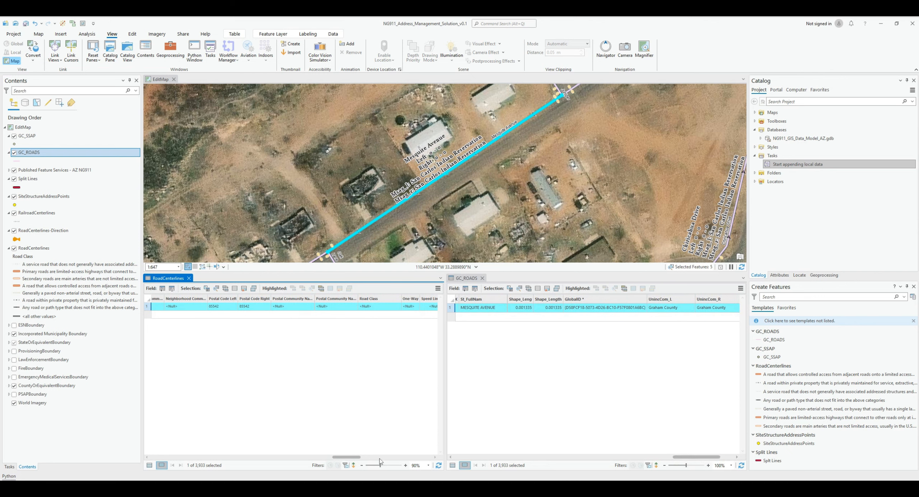
{"action": "left_click_drag", "start_coordinate": [359, 458], "coordinate": [418, 463]}
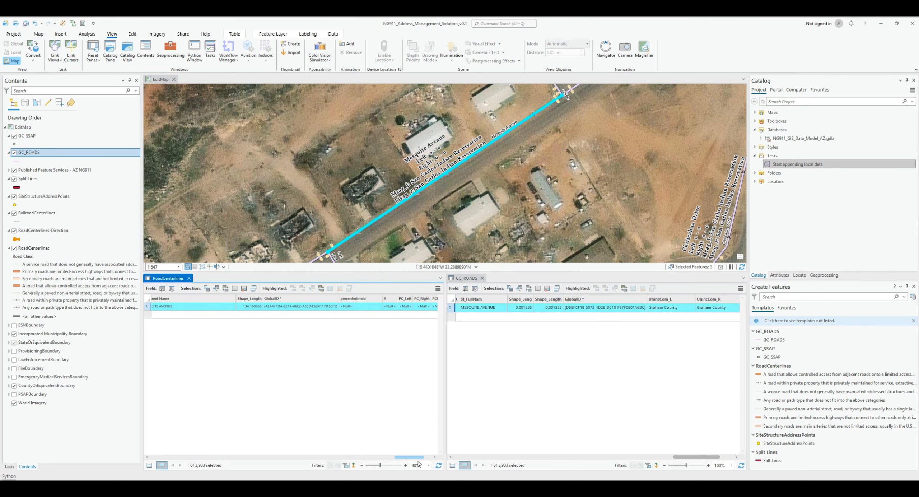
- Start the Appending SSAP Data task, set GC_SSAP as the input dataset, and refresh the field map
{"action": "left_click", "coordinate": [10, 467]}
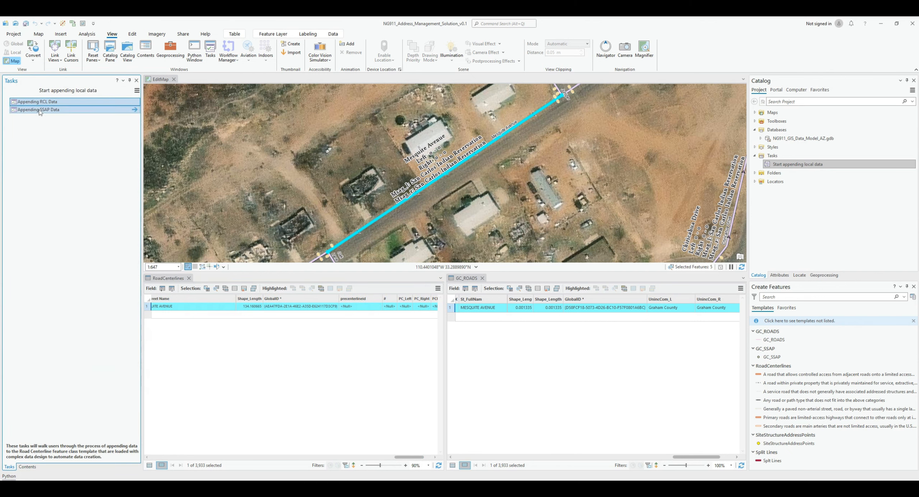
{"action": "left_click", "coordinate": [101, 110]}
{"action": "left_click", "coordinate": [136, 110]}
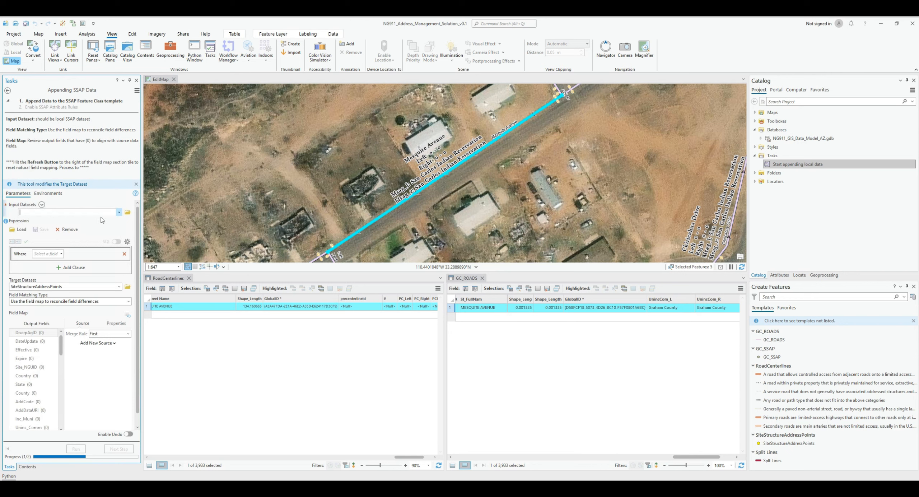
{"action": "left_click", "coordinate": [119, 212]}
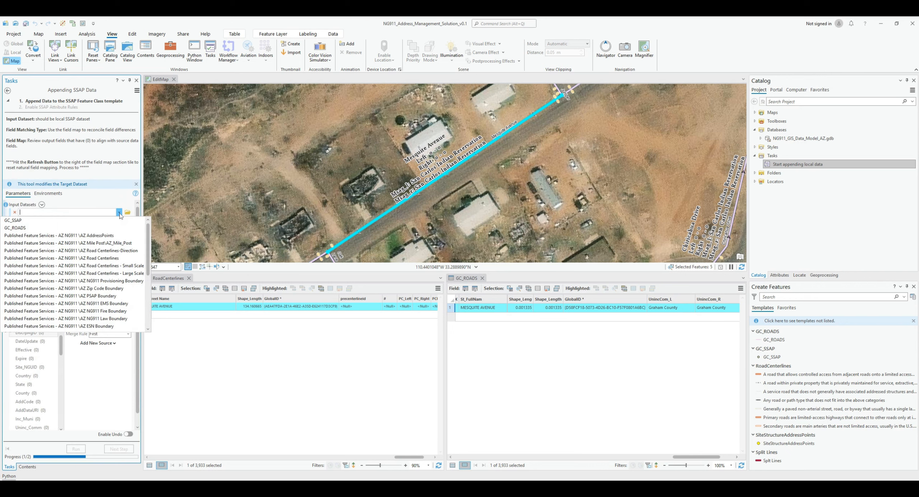
{"action": "left_click", "coordinate": [98, 220]}
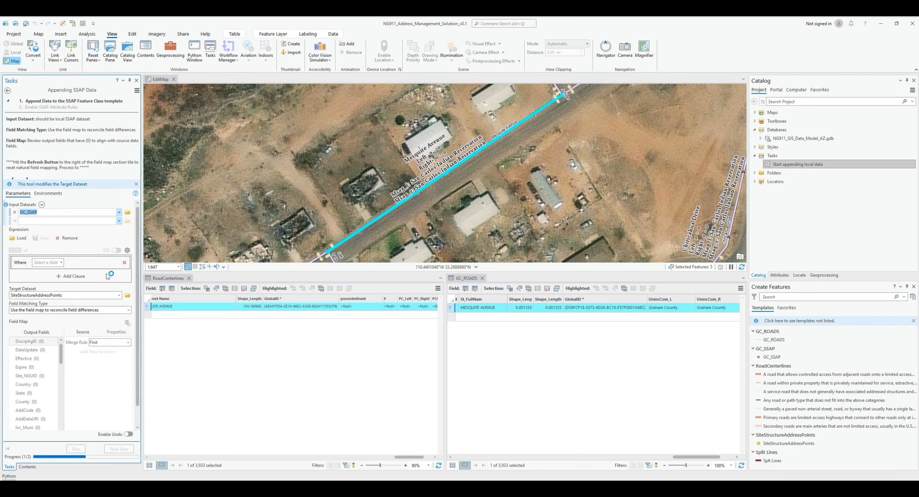
{"action": "left_click", "coordinate": [128, 323]}
- Map the SSAP_NGUID source field to the Site_NGUID output field
{"action": "left_click", "coordinate": [32, 375]}
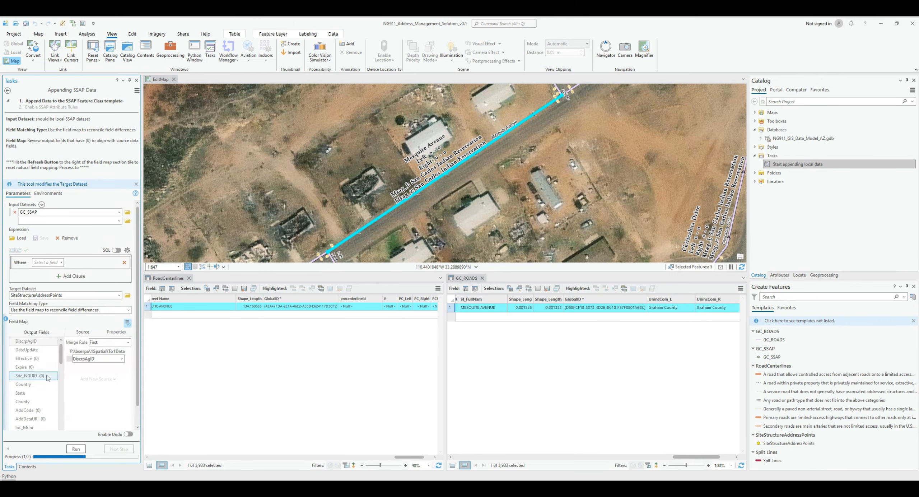
{"action": "left_click", "coordinate": [98, 352]}
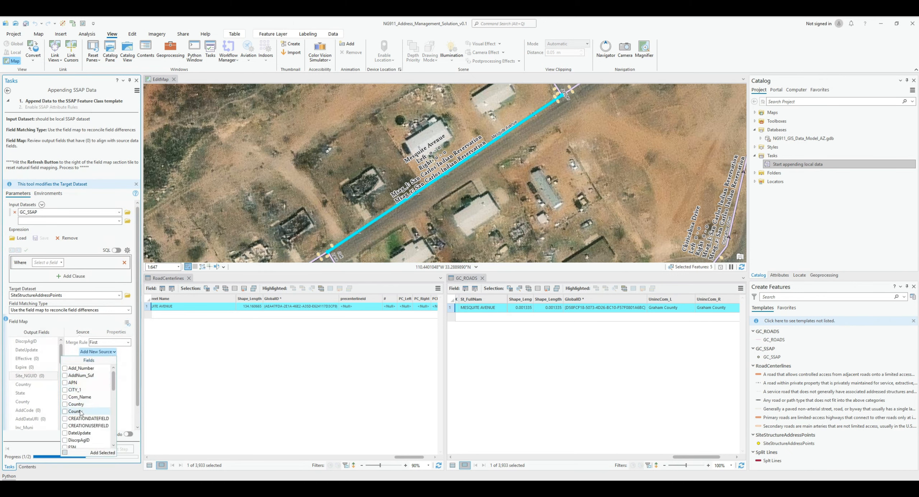
{"action": "scroll", "coordinate": [80, 413], "scroll_direction": "down", "scroll_amount": 3}
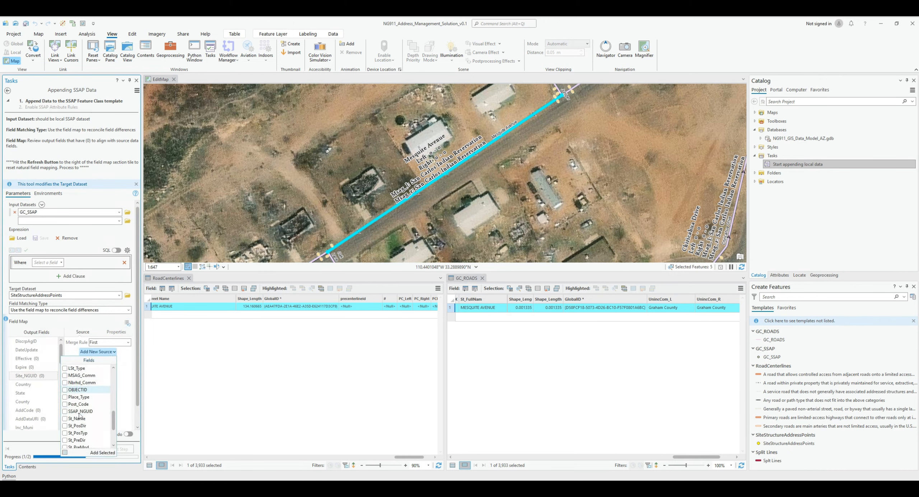
{"action": "left_click", "coordinate": [67, 412]}
{"action": "left_click", "coordinate": [96, 452]}
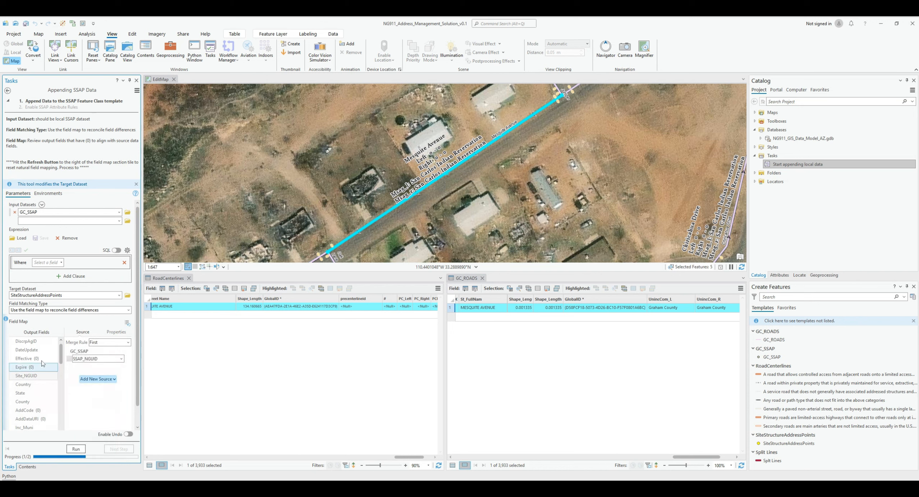
- Map the St_PreType source field to the St_PreTyp output field
{"action": "scroll", "coordinate": [60, 366], "scroll_direction": "down", "scroll_amount": 1}
{"action": "left_click_drag", "start_coordinate": [60, 366], "coordinate": [60, 389]}
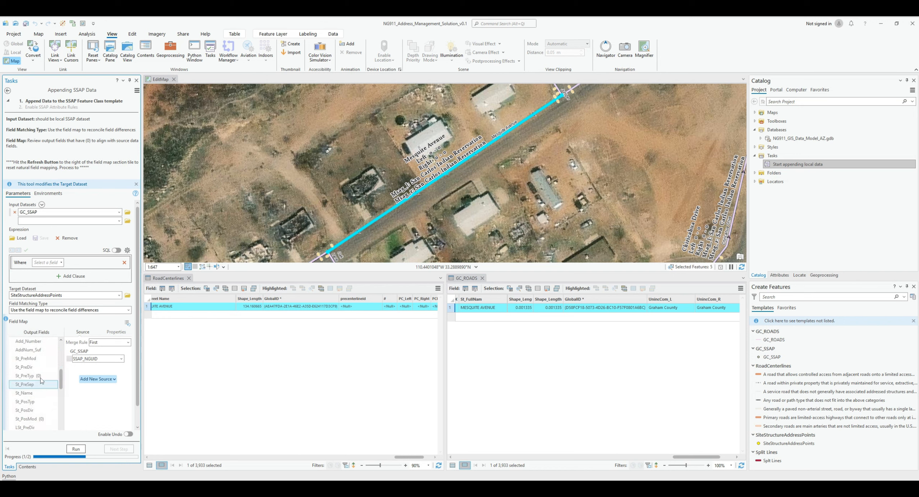
{"action": "left_click", "coordinate": [58, 375]}
{"action": "left_click", "coordinate": [104, 351]}
{"action": "scroll", "coordinate": [98, 402], "scroll_direction": "down", "scroll_amount": 5}
{"action": "scroll", "coordinate": [98, 405], "scroll_direction": "down", "scroll_amount": 3}
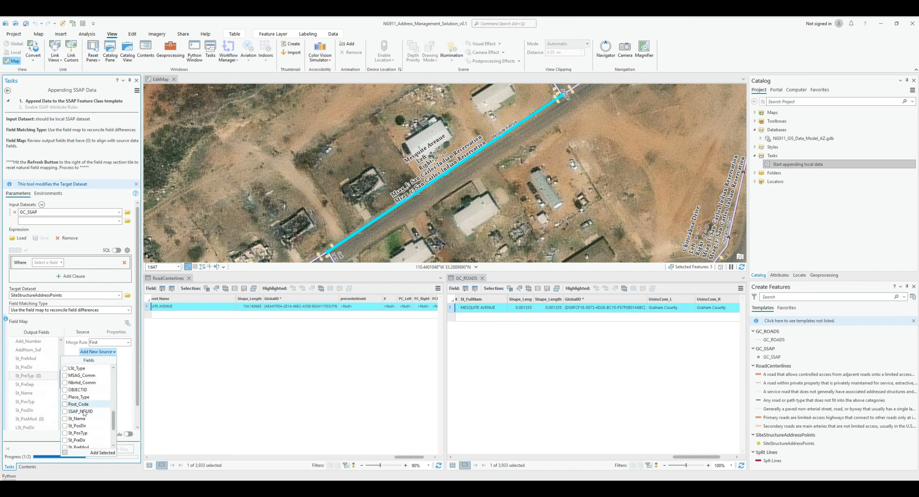
{"action": "left_click", "coordinate": [98, 454]}
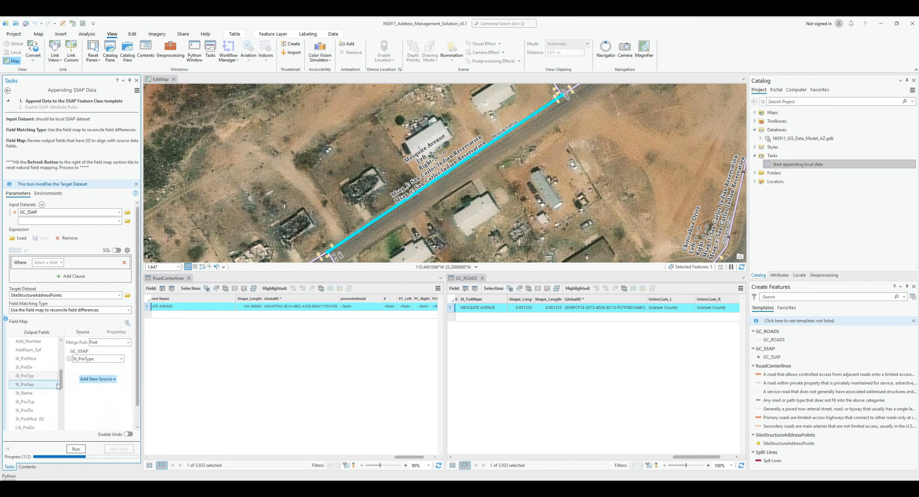
- Check the available GC_SSAP source fields for a match to the St_PosMod output field
{"action": "scroll", "coordinate": [47, 388], "scroll_direction": "down", "scroll_amount": 2}
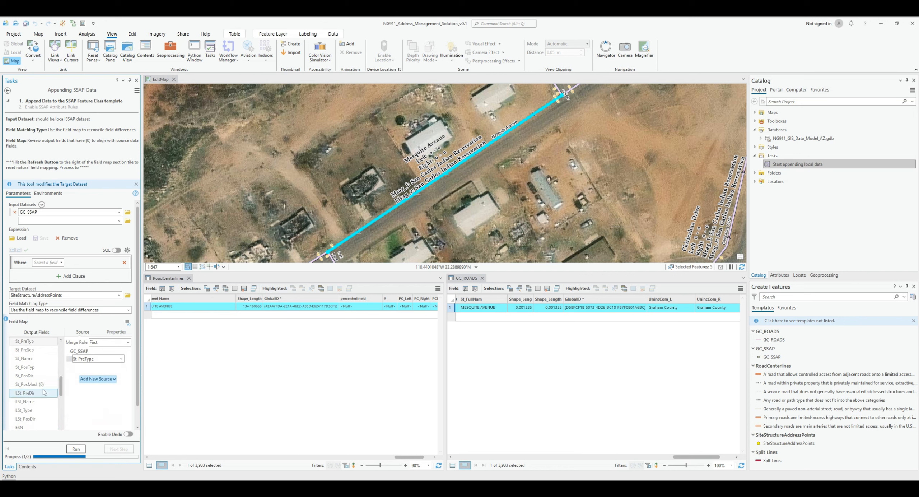
{"action": "left_click", "coordinate": [32, 384]}
{"action": "left_click", "coordinate": [107, 352]}
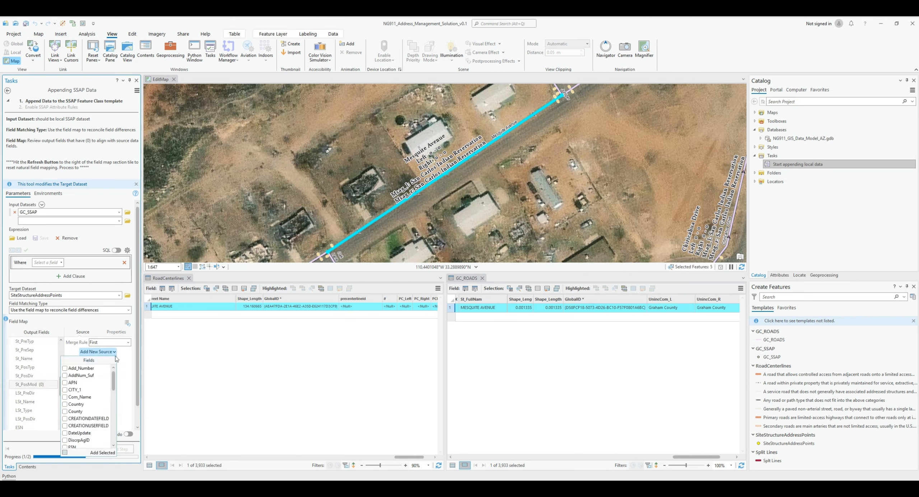
{"action": "scroll", "coordinate": [90, 410], "scroll_direction": "down", "scroll_amount": 8}
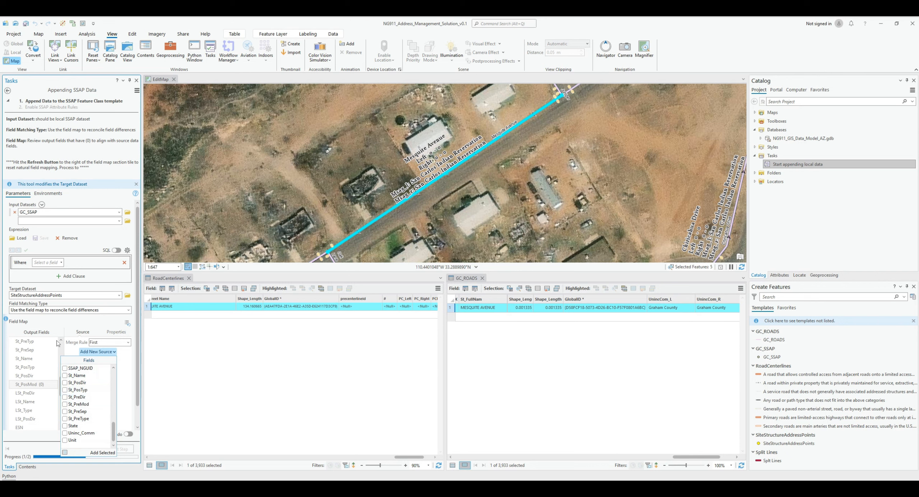
{"action": "left_click", "coordinate": [60, 389]}
- Map the MSAG_Comm source field to the MSAGComm output field
{"action": "left_click_drag", "start_coordinate": [62, 392], "coordinate": [62, 411]}
{"action": "left_click", "coordinate": [32, 359]}
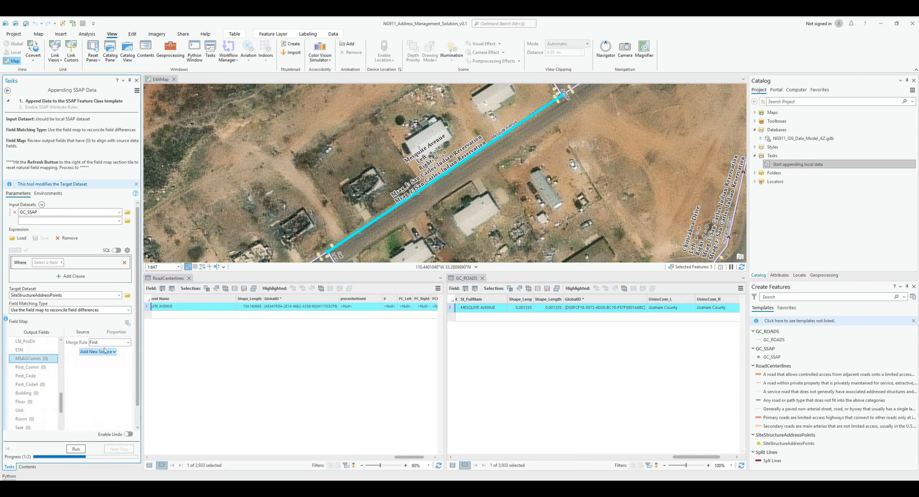
{"action": "left_click", "coordinate": [104, 353]}
{"action": "scroll", "coordinate": [105, 388], "scroll_direction": "down", "scroll_amount": 6}
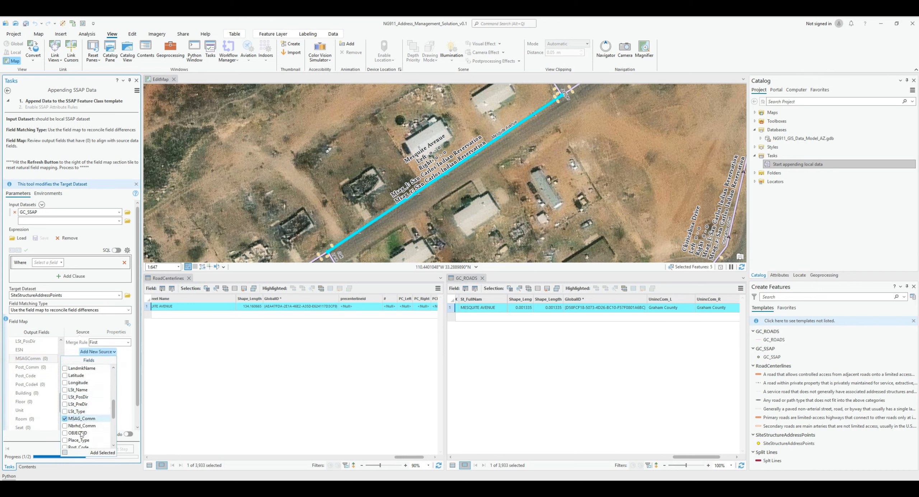
{"action": "left_click", "coordinate": [102, 452]}
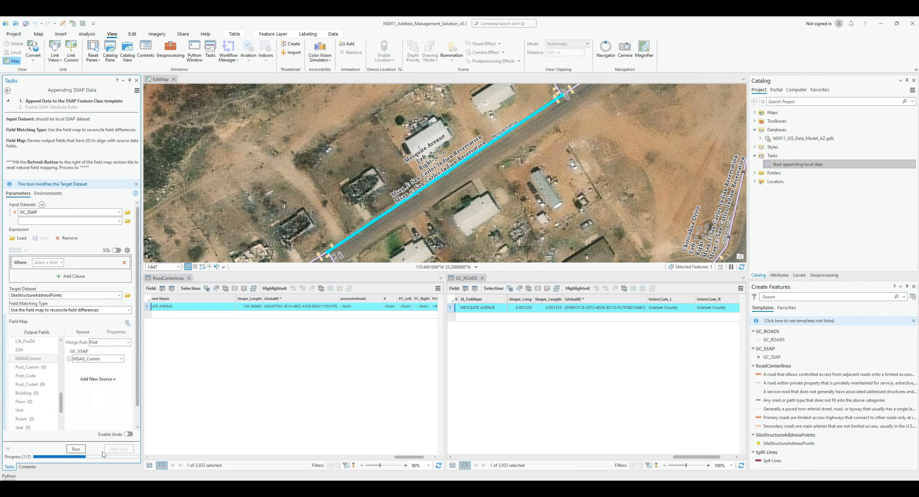
- Check the available GC_SSAP source fields for a match to the Post_Comm output field
{"action": "left_click", "coordinate": [34, 368]}
{"action": "left_click", "coordinate": [113, 353]}
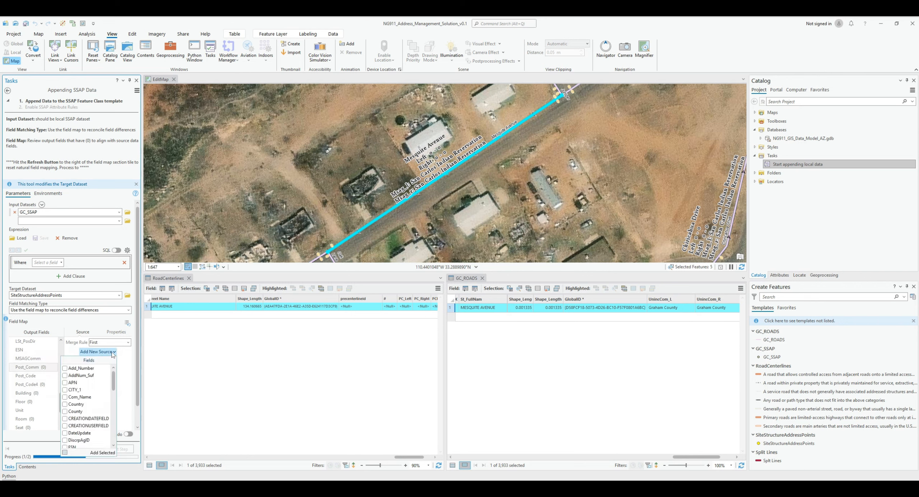
{"action": "scroll", "coordinate": [97, 398], "scroll_direction": "down", "scroll_amount": 5}
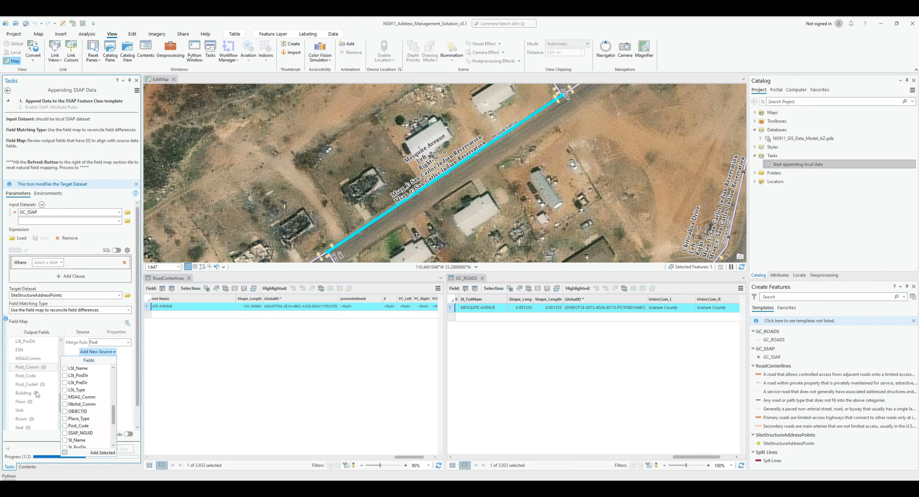
{"action": "left_click", "coordinate": [42, 441]}
- Map the Longitude source field to the Long output field
{"action": "scroll", "coordinate": [46, 396], "scroll_direction": "down", "scroll_amount": 3}
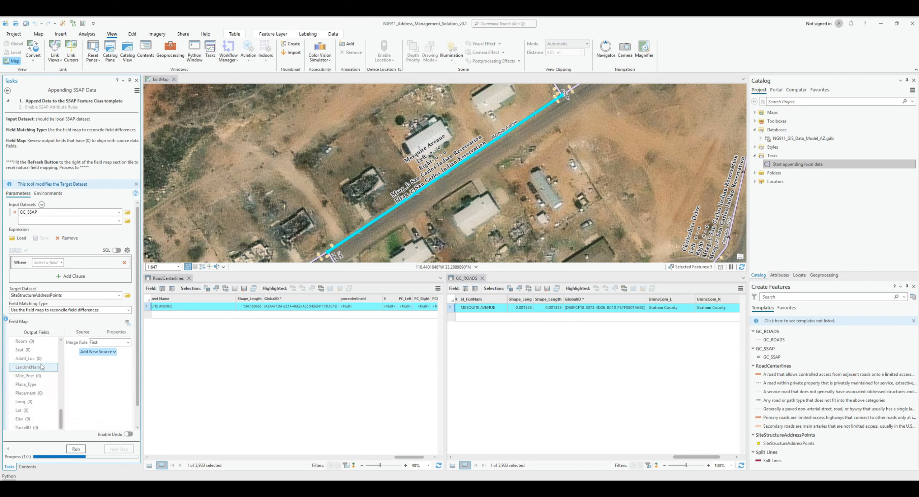
{"action": "left_click", "coordinate": [25, 402]}
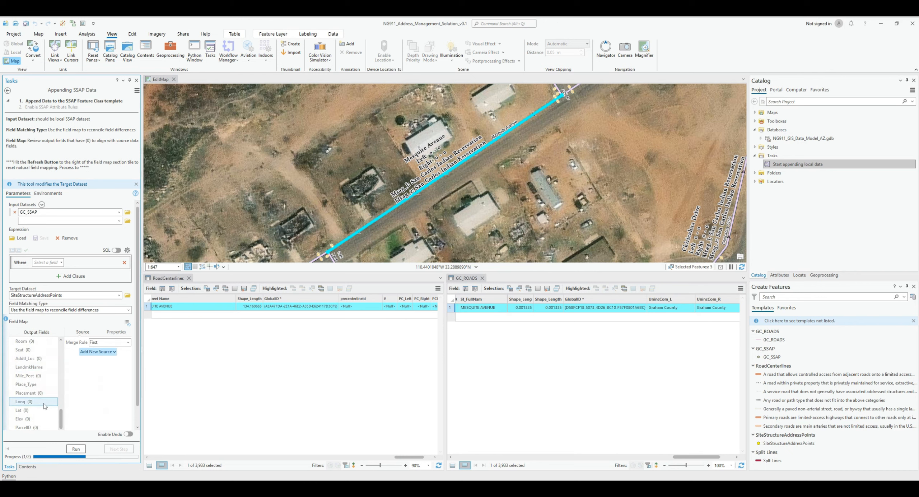
{"action": "left_click", "coordinate": [114, 354]}
{"action": "scroll", "coordinate": [90, 413], "scroll_direction": "down", "scroll_amount": 10}
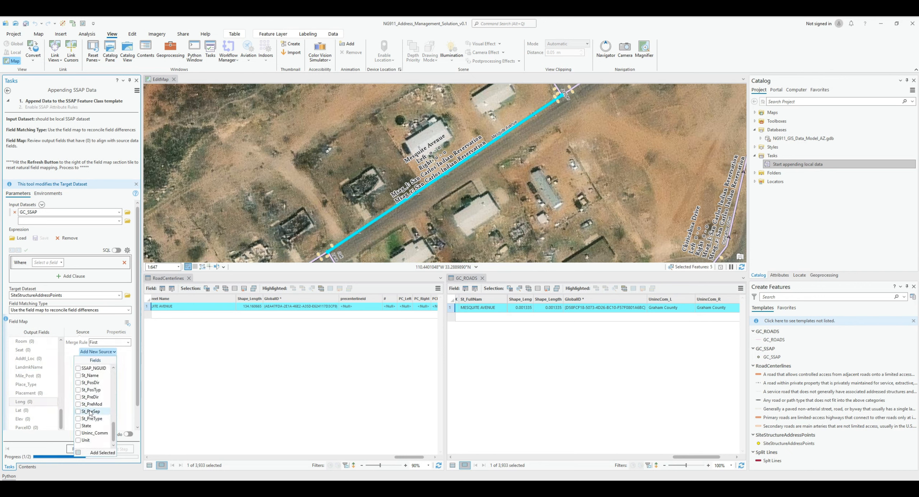
{"action": "scroll", "coordinate": [90, 412], "scroll_direction": "up", "scroll_amount": 5}
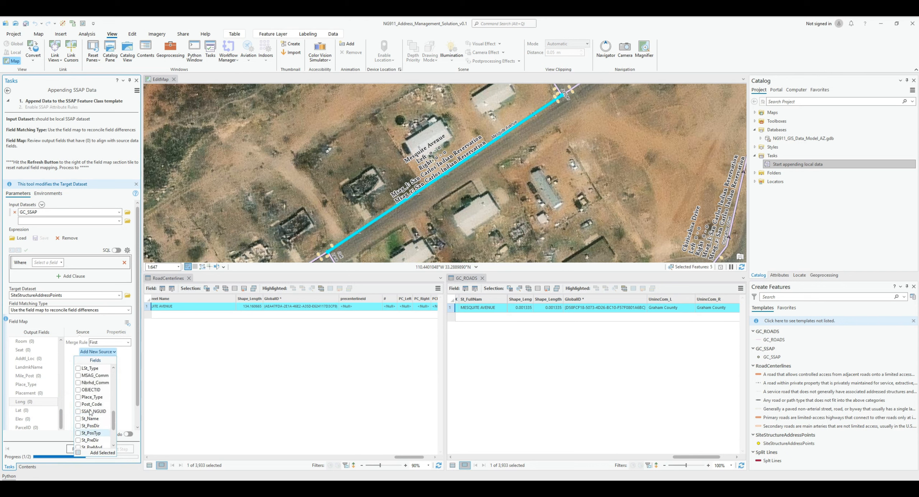
{"action": "scroll", "coordinate": [90, 412], "scroll_direction": "up", "scroll_amount": 3}
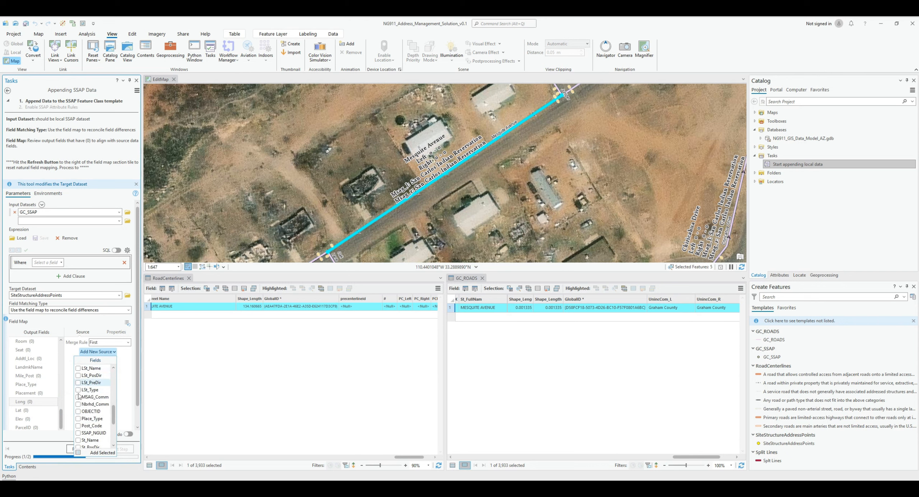
{"action": "scroll", "coordinate": [80, 395], "scroll_direction": "up", "scroll_amount": 3}
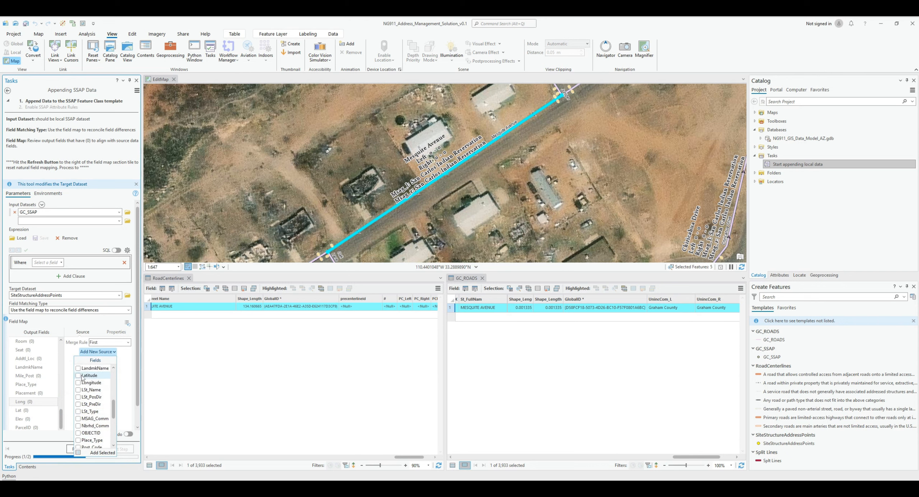
{"action": "scroll", "coordinate": [80, 381], "scroll_direction": "up", "scroll_amount": 3}
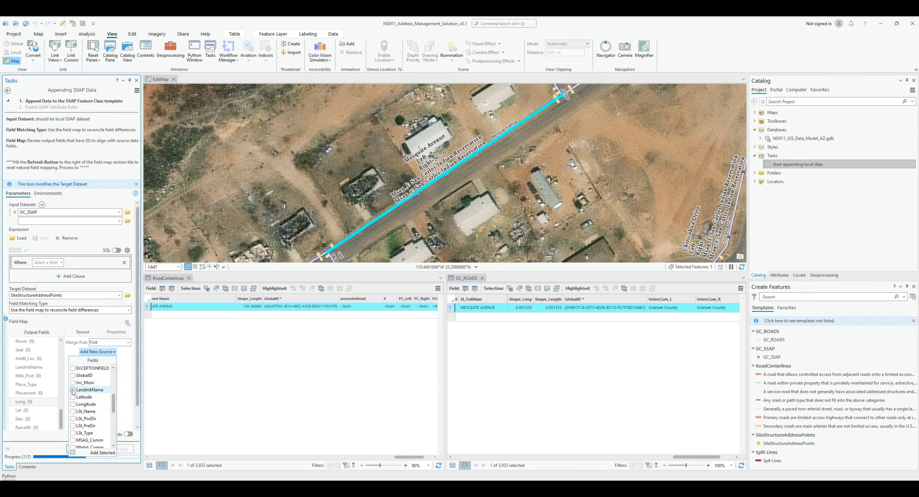
{"action": "left_click", "coordinate": [72, 404]}
{"action": "left_click", "coordinate": [103, 453]}
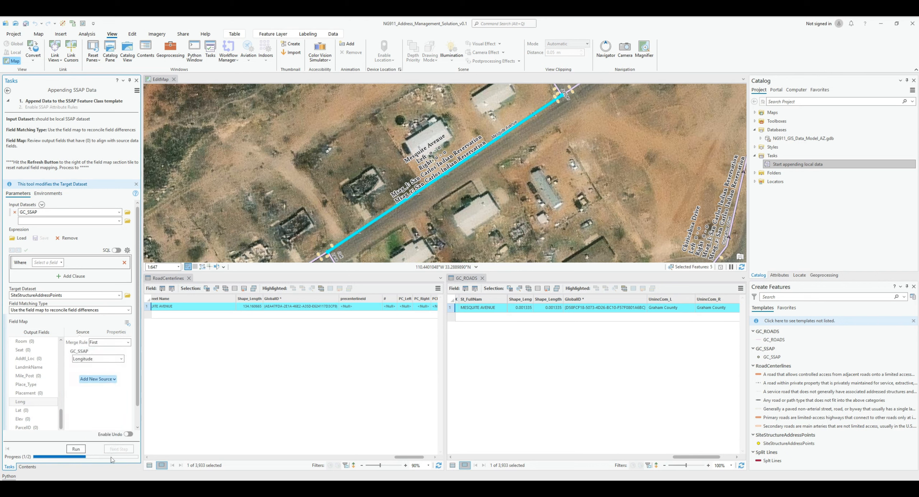
- Map the Latitude source field to the Lat output field
{"action": "left_click", "coordinate": [41, 413]}
{"action": "left_click", "coordinate": [107, 352]}
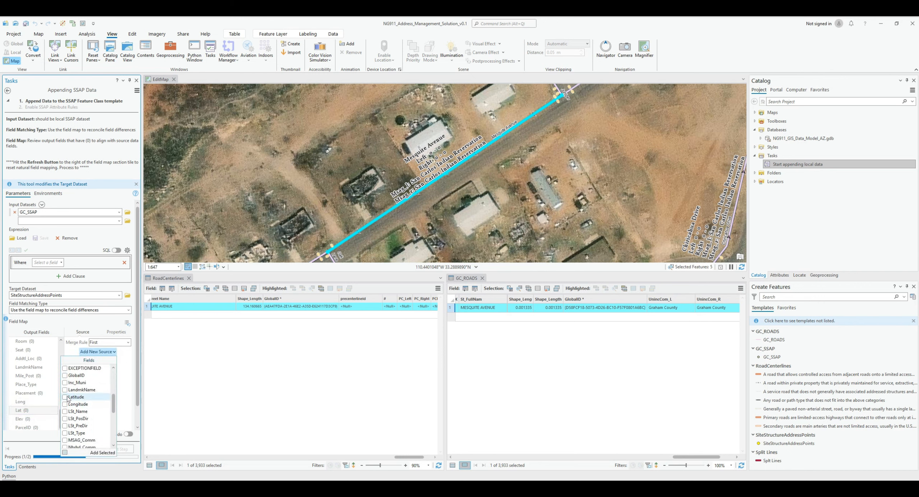
{"action": "left_click", "coordinate": [102, 453]}
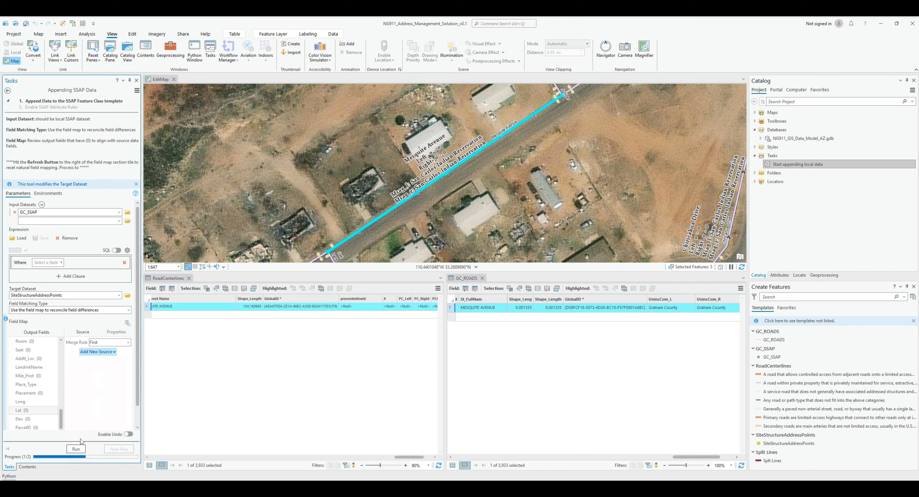
- Map the APN source field to the ParcelID output field
{"action": "scroll", "coordinate": [62, 422], "scroll_direction": "down", "scroll_amount": 1}
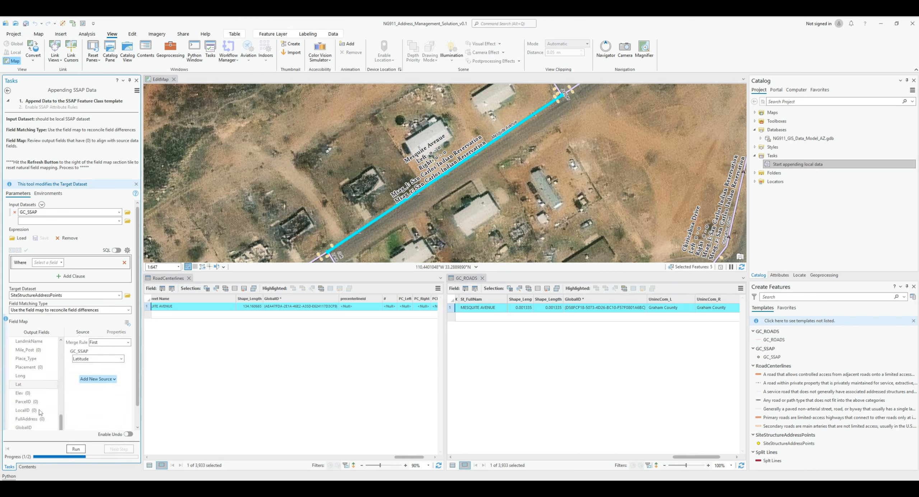
{"action": "left_click", "coordinate": [27, 401]}
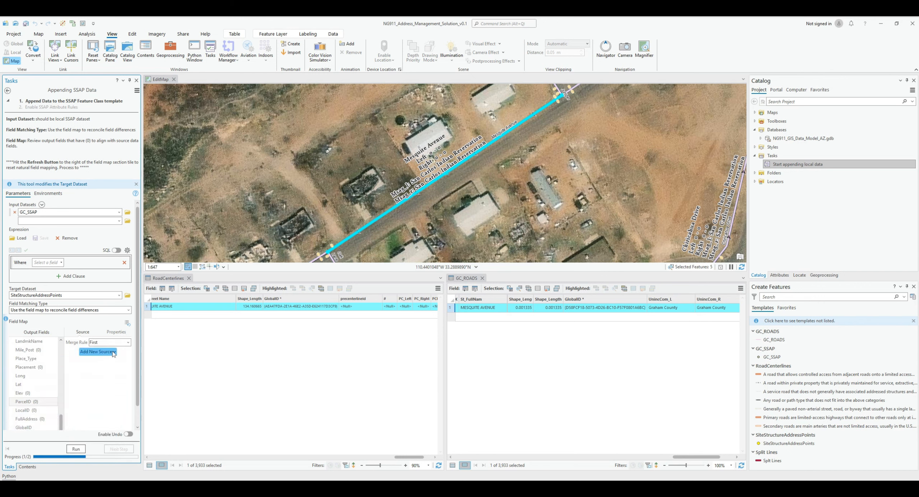
{"action": "left_click", "coordinate": [98, 352]}
{"action": "left_click", "coordinate": [65, 383]}
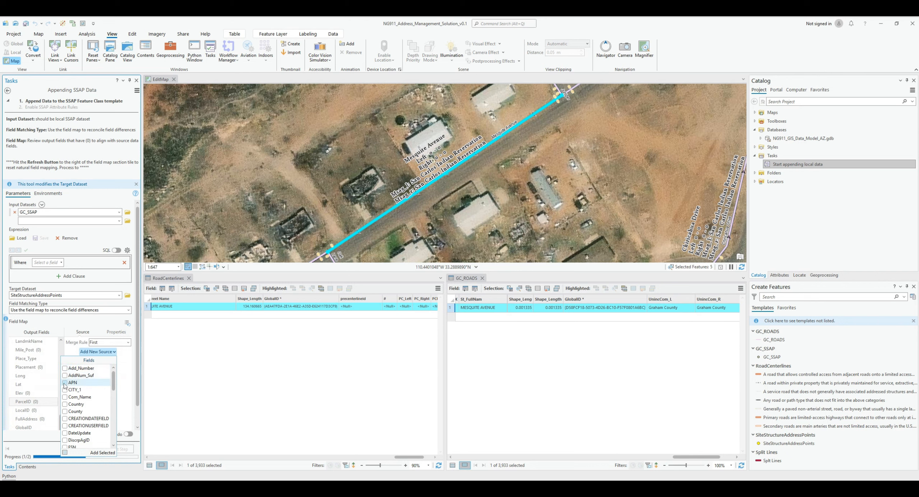
{"action": "left_click", "coordinate": [102, 452]}
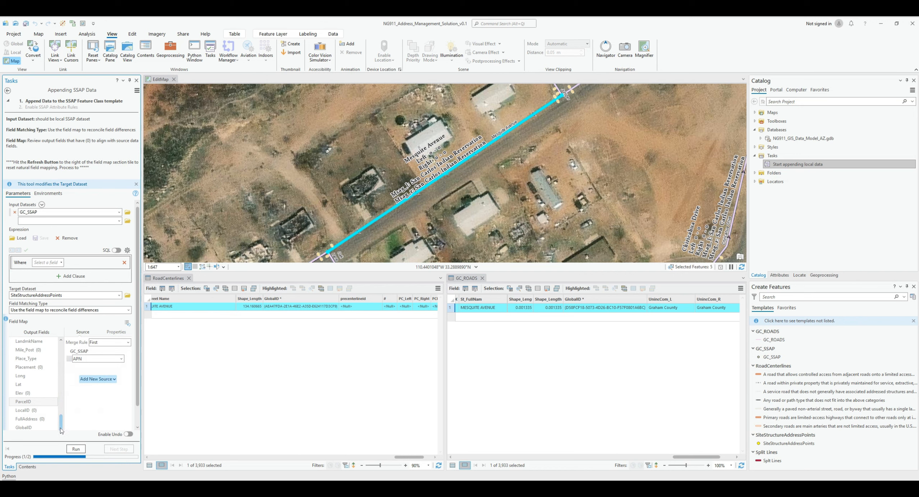
- Check the available GC_SSAP source fields for a match to the FullAddress output field
{"action": "left_click", "coordinate": [56, 417]}
{"action": "left_click", "coordinate": [108, 352]}
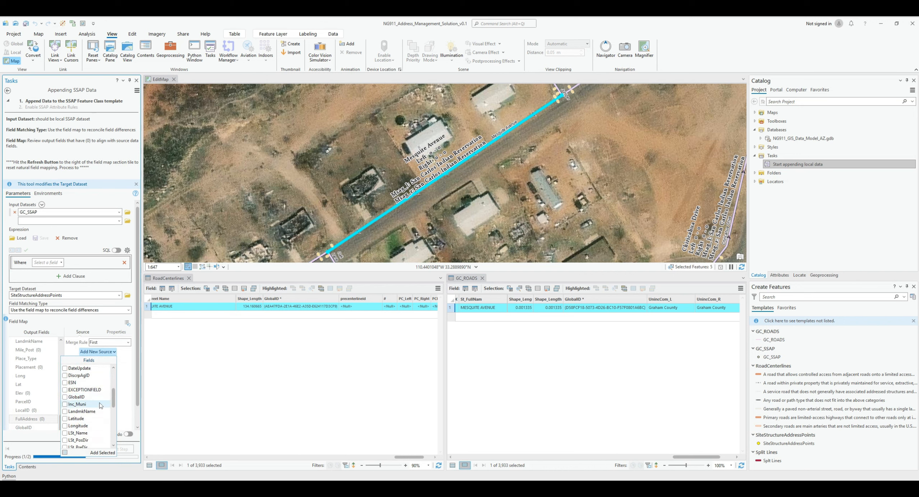
{"action": "scroll", "coordinate": [87, 377], "scroll_direction": "up", "scroll_amount": 3}
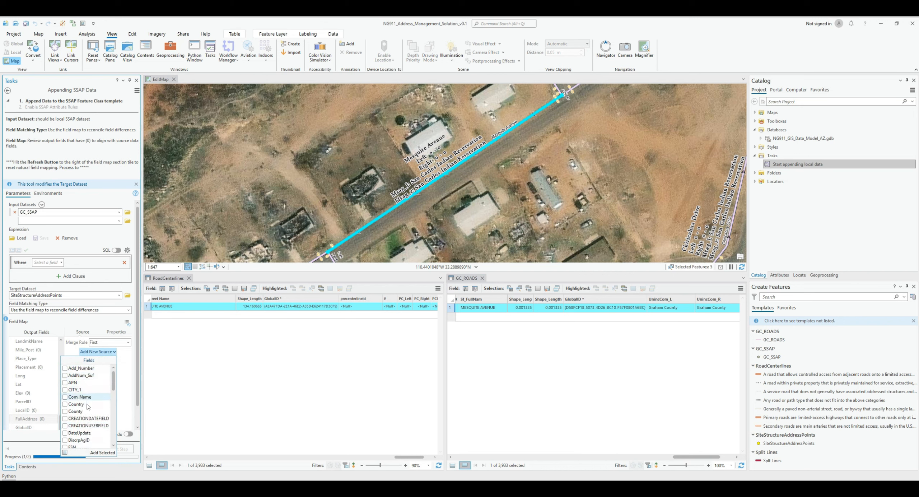
{"action": "scroll", "coordinate": [90, 427], "scroll_direction": "down", "scroll_amount": 2}
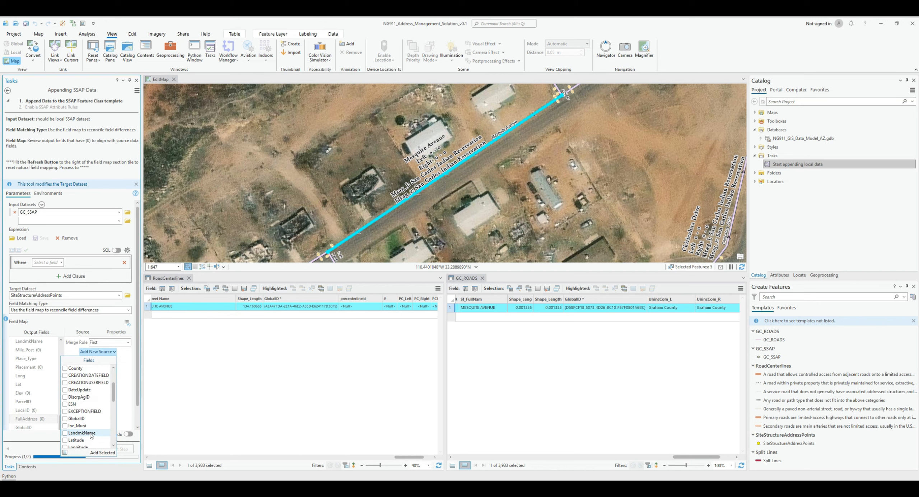
{"action": "scroll", "coordinate": [91, 435], "scroll_direction": "down", "scroll_amount": 1}
{"action": "scroll", "coordinate": [91, 436], "scroll_direction": "down", "scroll_amount": 8}
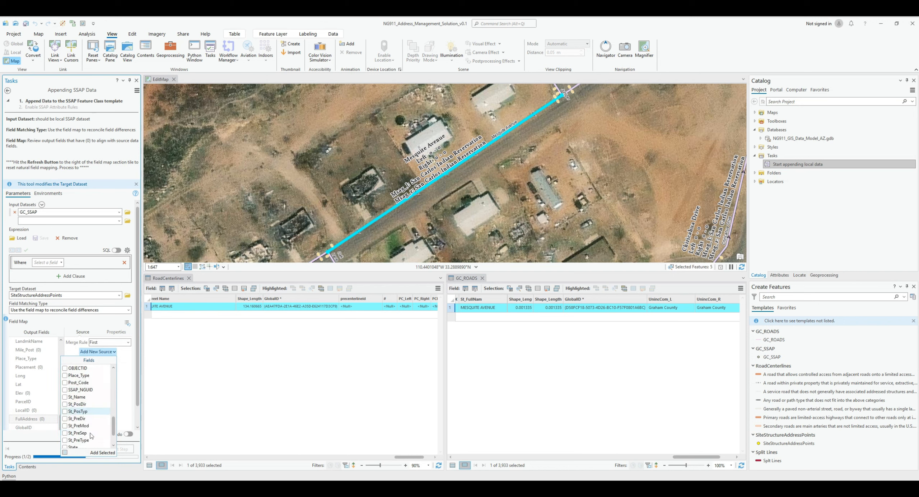
{"action": "left_click", "coordinate": [98, 325]}
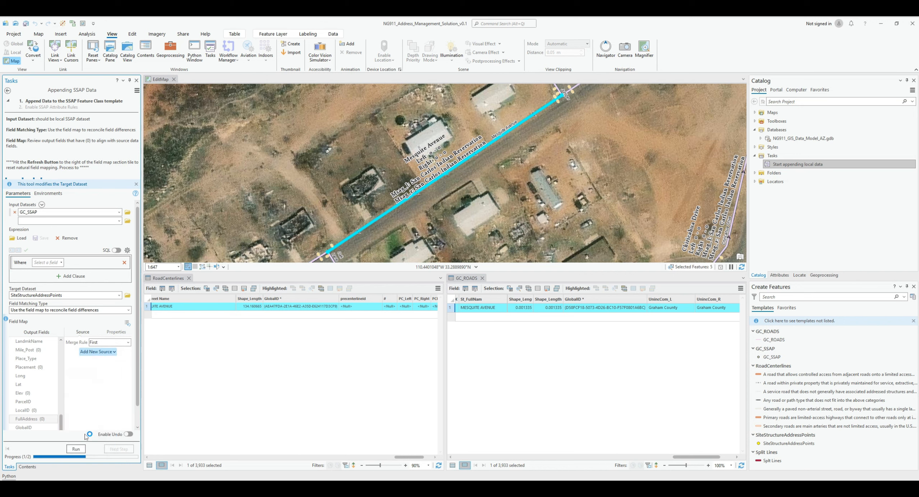
- Run the SSAP append, and complete the task by enabling the listed calculation attribute rules on SiteStructureAddressPoints
{"action": "left_click", "coordinate": [80, 453]}
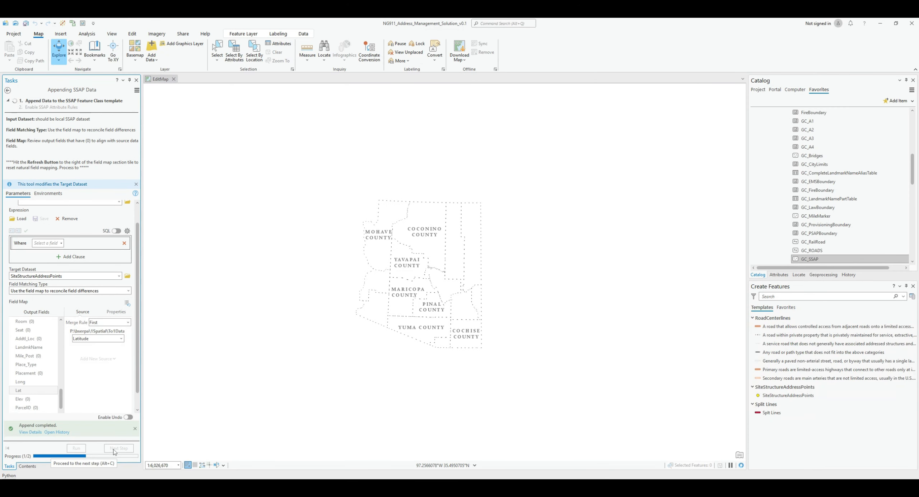
{"action": "left_click", "coordinate": [114, 452]}
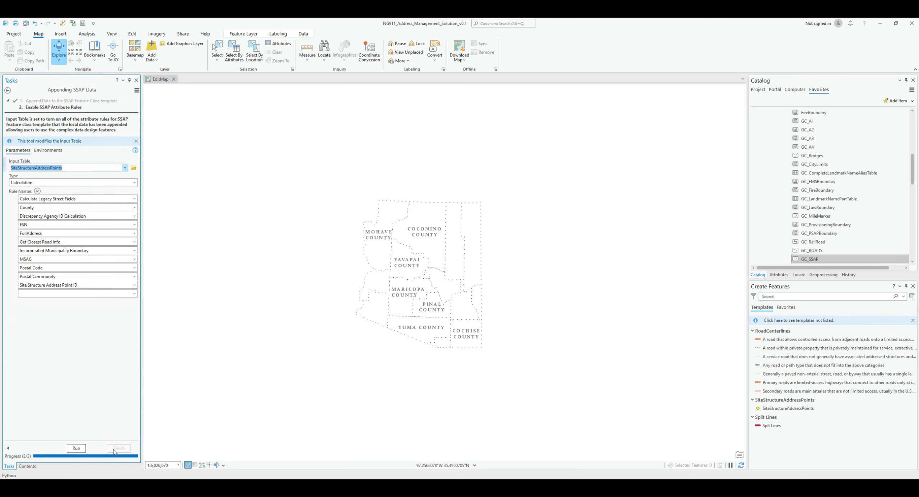
{"action": "left_click", "coordinate": [81, 449]}
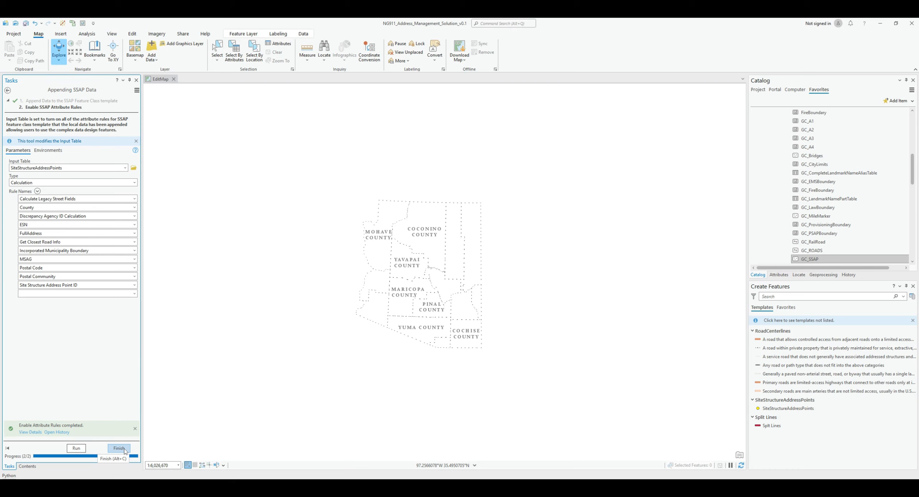
{"action": "left_click", "coordinate": [119, 448]}
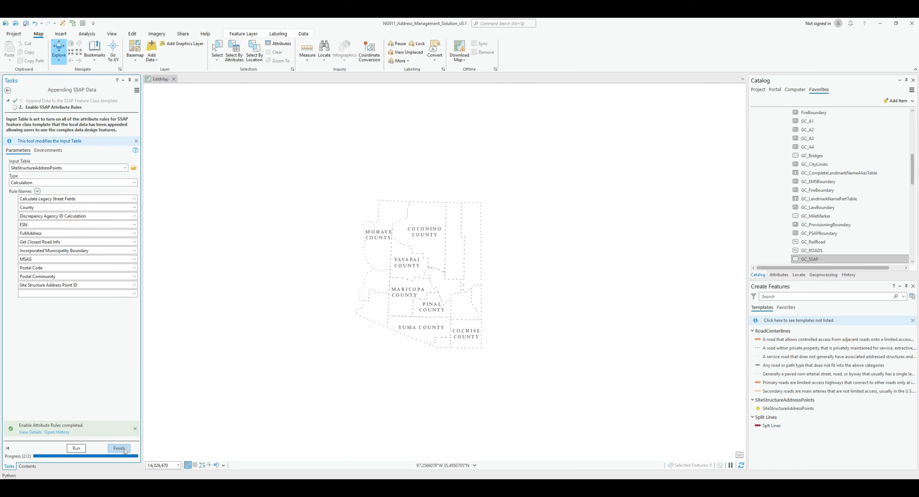
- Open the attribute table of the SiteStructureAddressPoints layer
{"action": "left_click", "coordinate": [28, 466]}
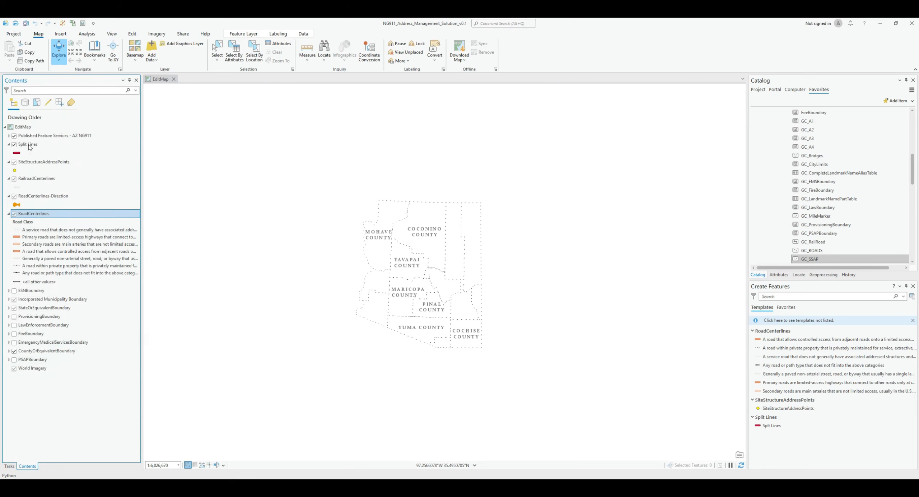
{"action": "right_click", "coordinate": [39, 162]}
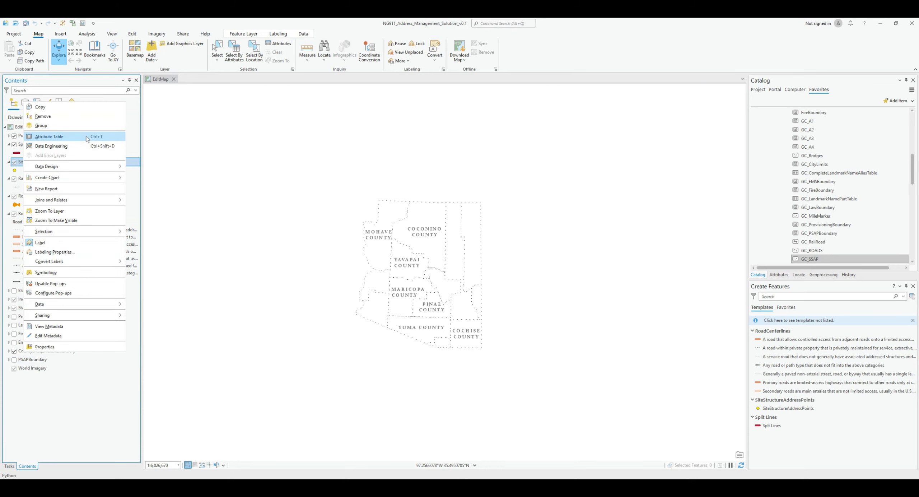
{"action": "left_click", "coordinate": [87, 139]}
- Open the GC_SSAP source table and dock it side by side with the SiteStructureAddressPoints table
{"action": "left_click", "coordinate": [823, 260]}
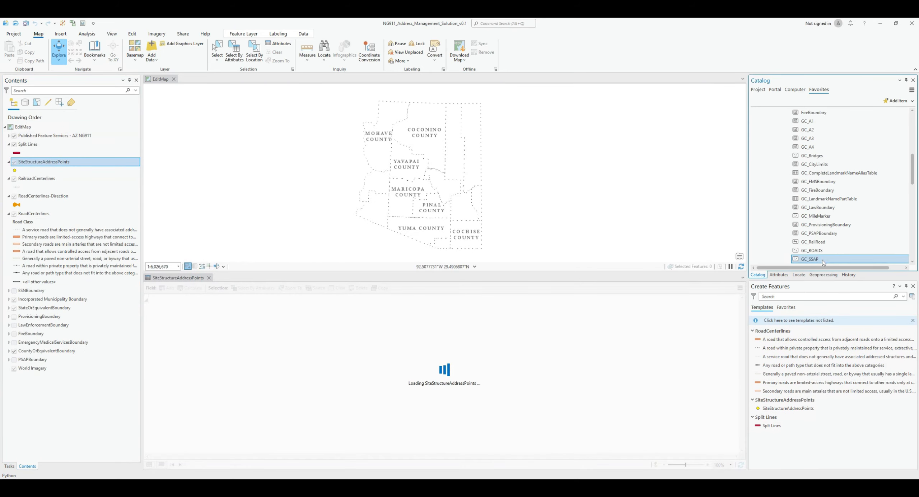
{"action": "right_click", "coordinate": [807, 260]}
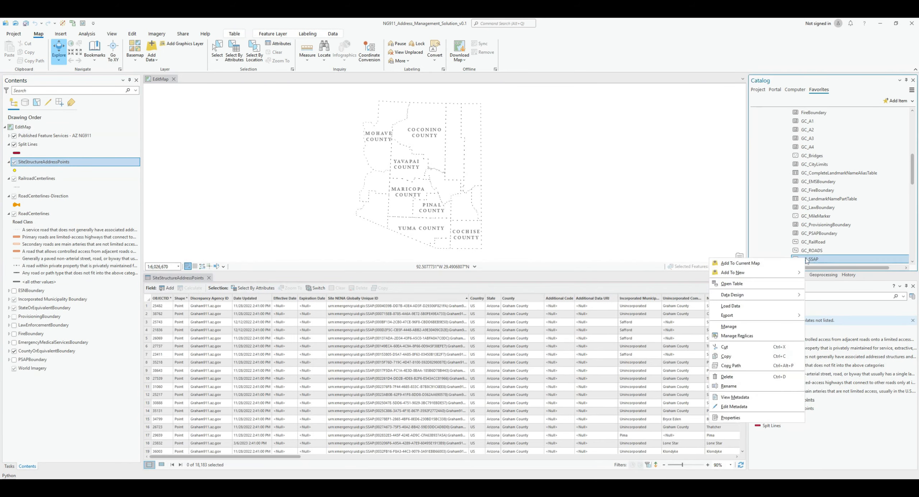
{"action": "left_click", "coordinate": [783, 287]}
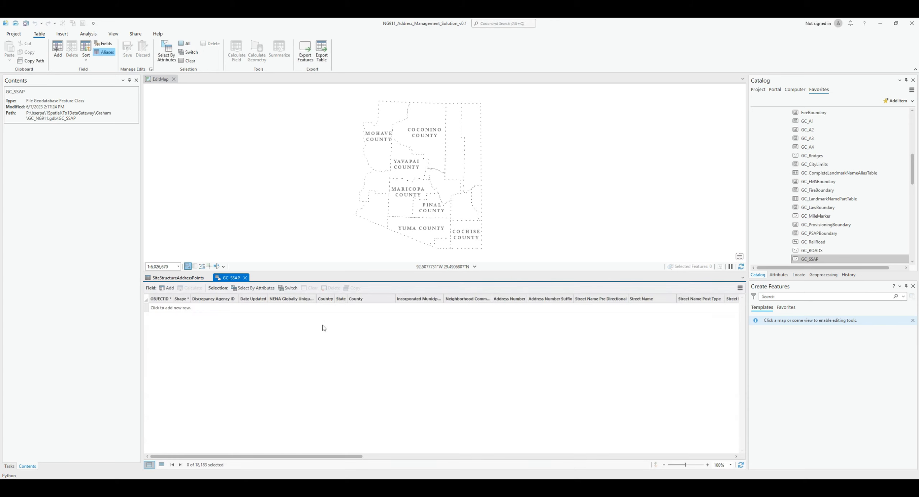
{"action": "left_click_drag", "start_coordinate": [225, 275], "coordinate": [465, 375]}
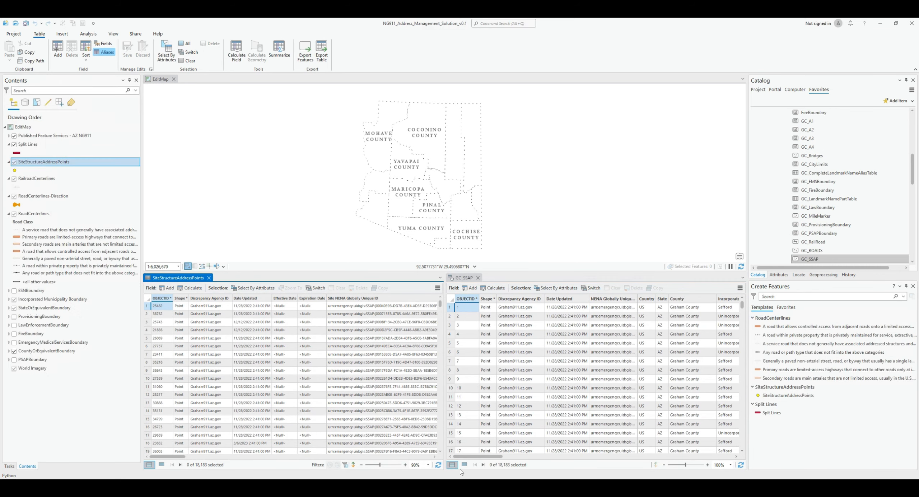
- Widen the NENA Globally Unique ID columns in both the SiteStructureAddressPoints and GC_SSAP tables to fit the full IDs
{"action": "left_click", "coordinate": [182, 458]}
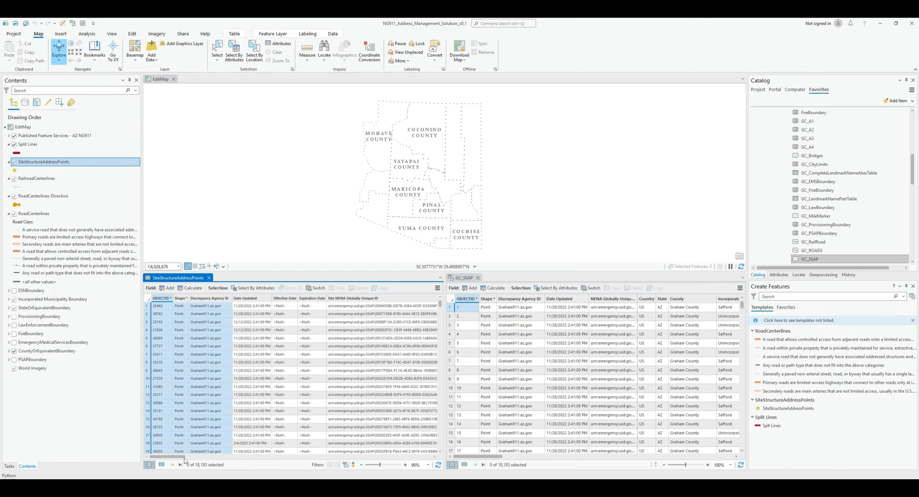
{"action": "left_click", "coordinate": [196, 458]}
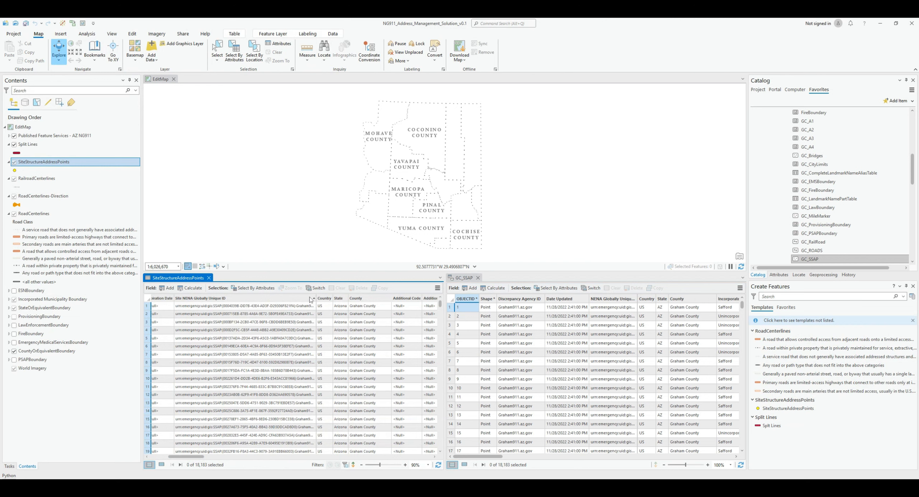
{"action": "left_click_drag", "start_coordinate": [315, 298], "coordinate": [374, 298]}
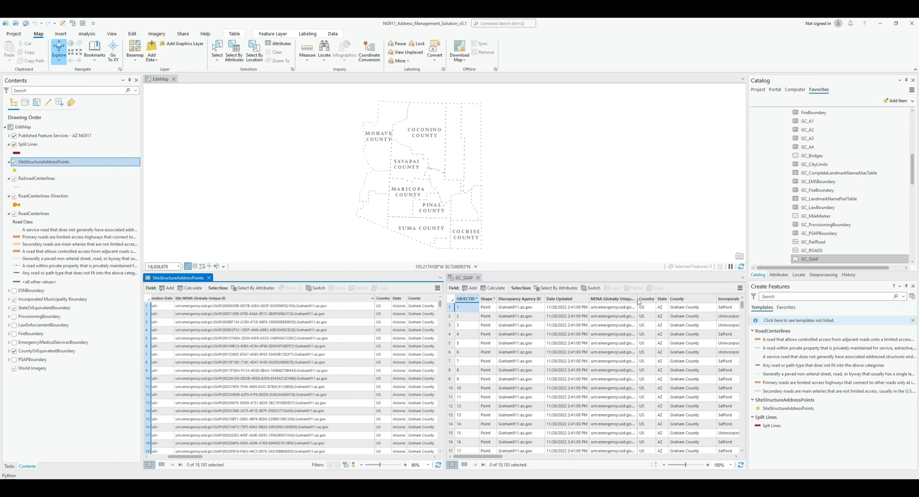
{"action": "left_click_drag", "start_coordinate": [637, 299], "coordinate": [718, 299]}
- Zoom to the selected address point and show only the selected records in both the SiteStructureAddressPoints and GC_SSAP tables
{"action": "left_click", "coordinate": [294, 289]}
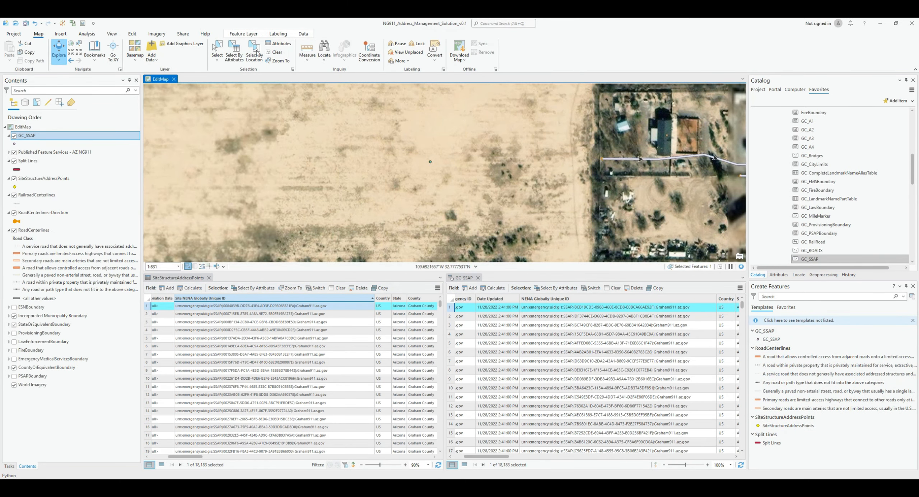
{"action": "left_click", "coordinate": [217, 49]}
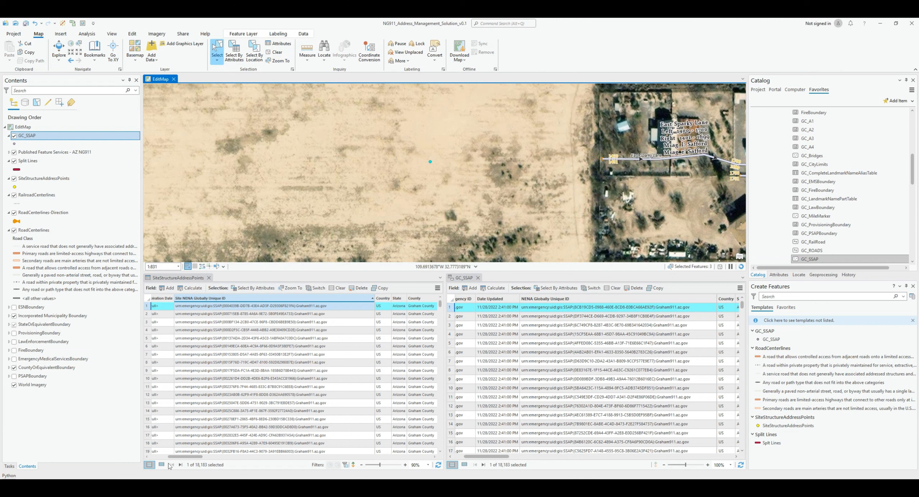
{"action": "left_click", "coordinate": [161, 465]}
{"action": "left_click", "coordinate": [466, 465]}
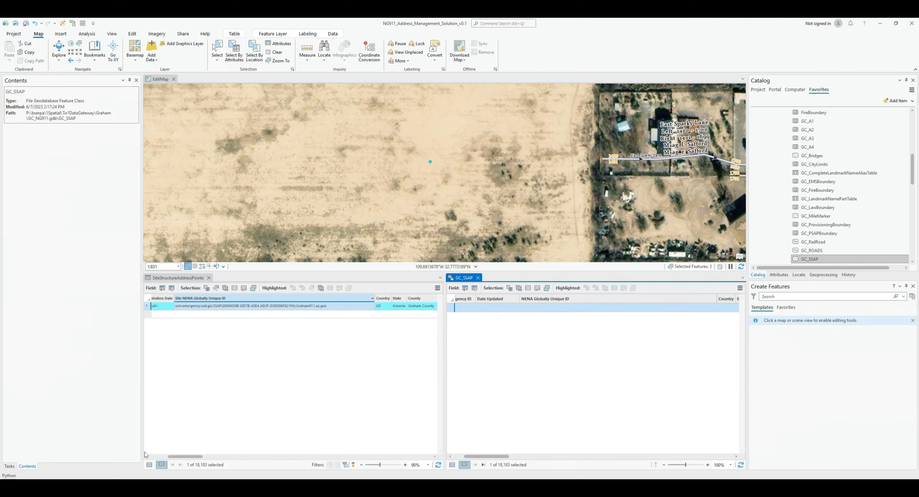
- Compare the selected record's remaining attribute columns between the SiteStructureAddressPoints and GC_SSAP tables
{"action": "left_click_drag", "start_coordinate": [491, 458], "coordinate": [585, 458]}
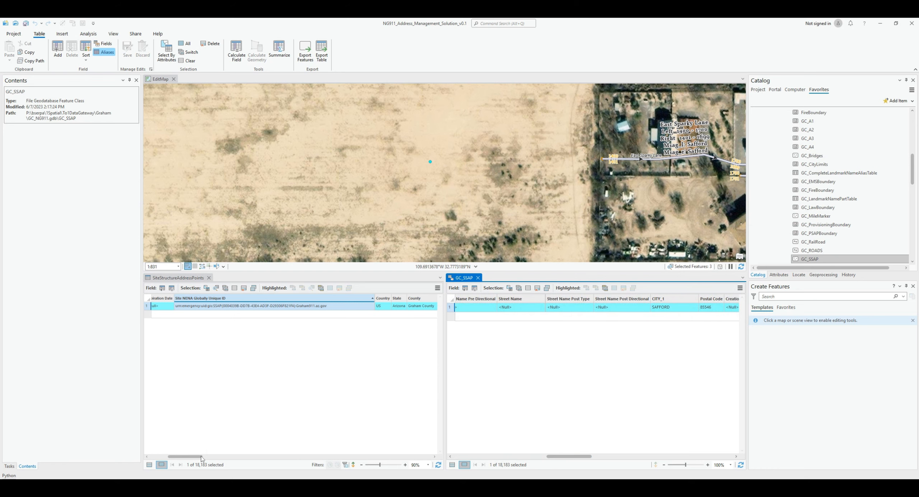
{"action": "left_click_drag", "start_coordinate": [202, 459], "coordinate": [281, 461]}
{"action": "left_click_drag", "start_coordinate": [577, 460], "coordinate": [622, 459]}
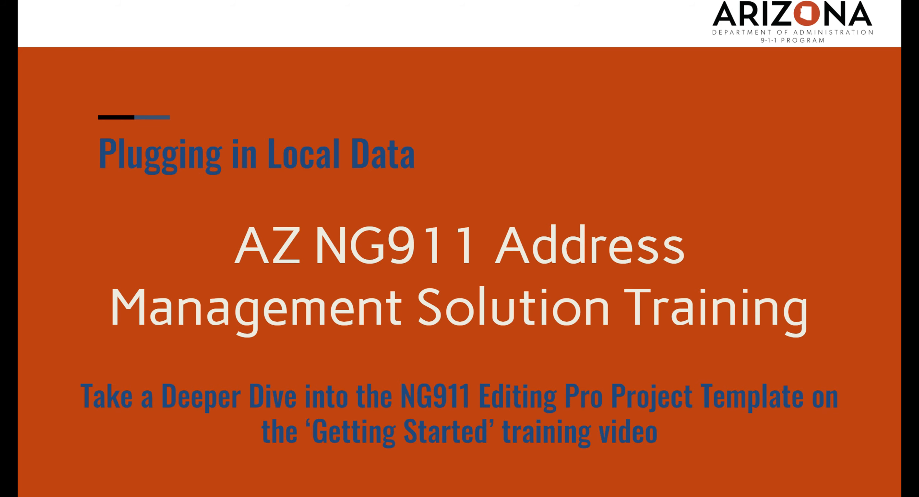